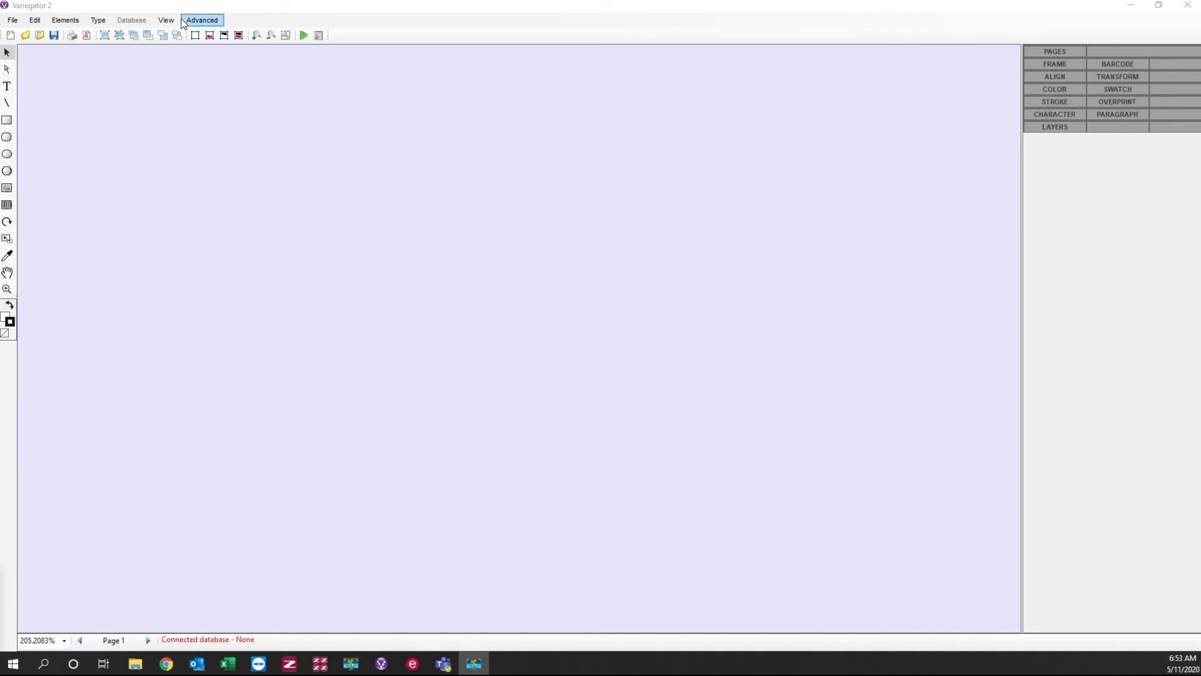
Step: Create a new document with the Label 4x6in job size in landscape orientation
click(12, 23)
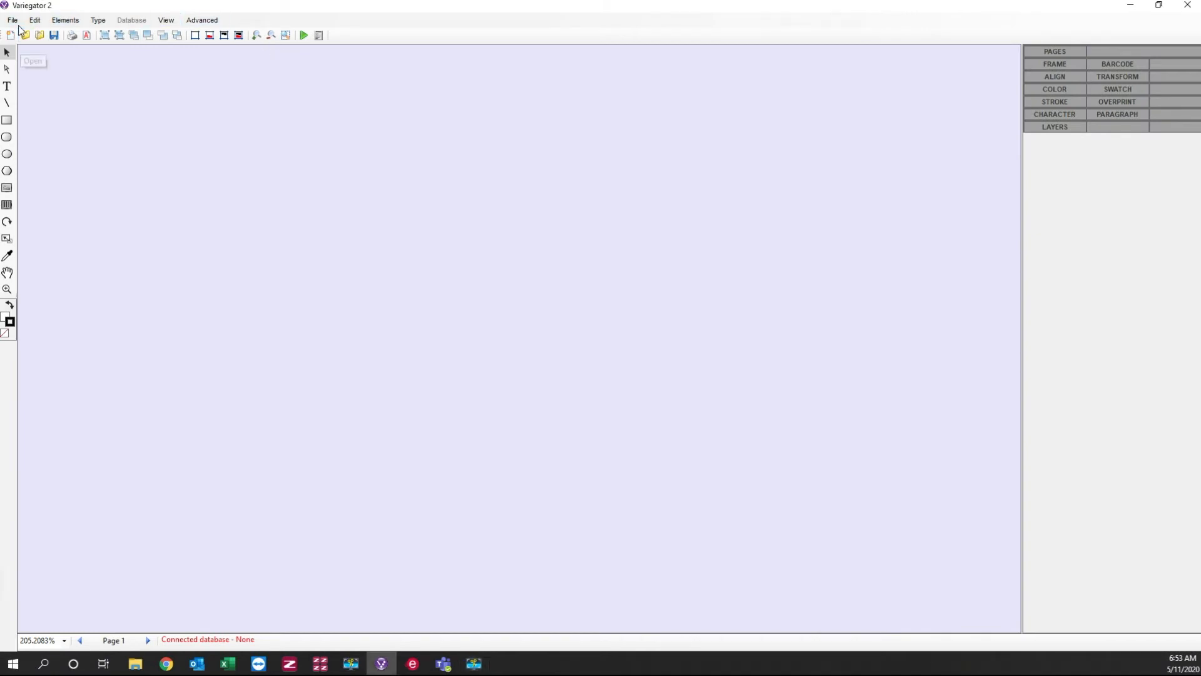
click(13, 20)
click(17, 35)
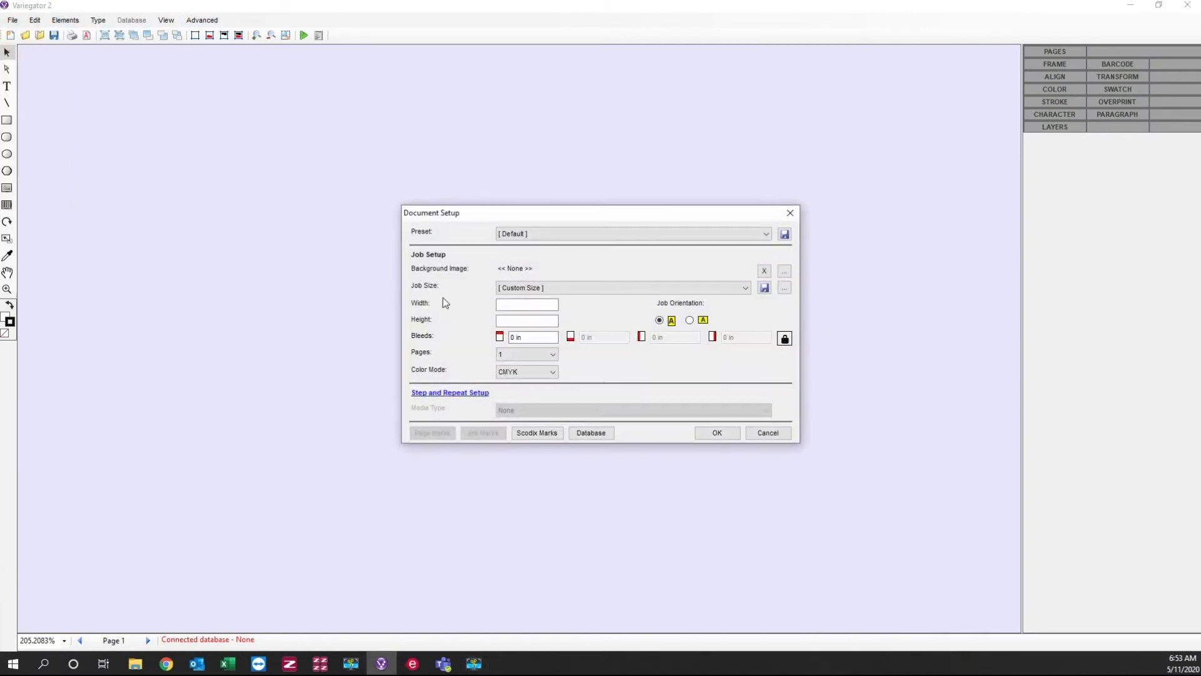
click(747, 291)
click(536, 515)
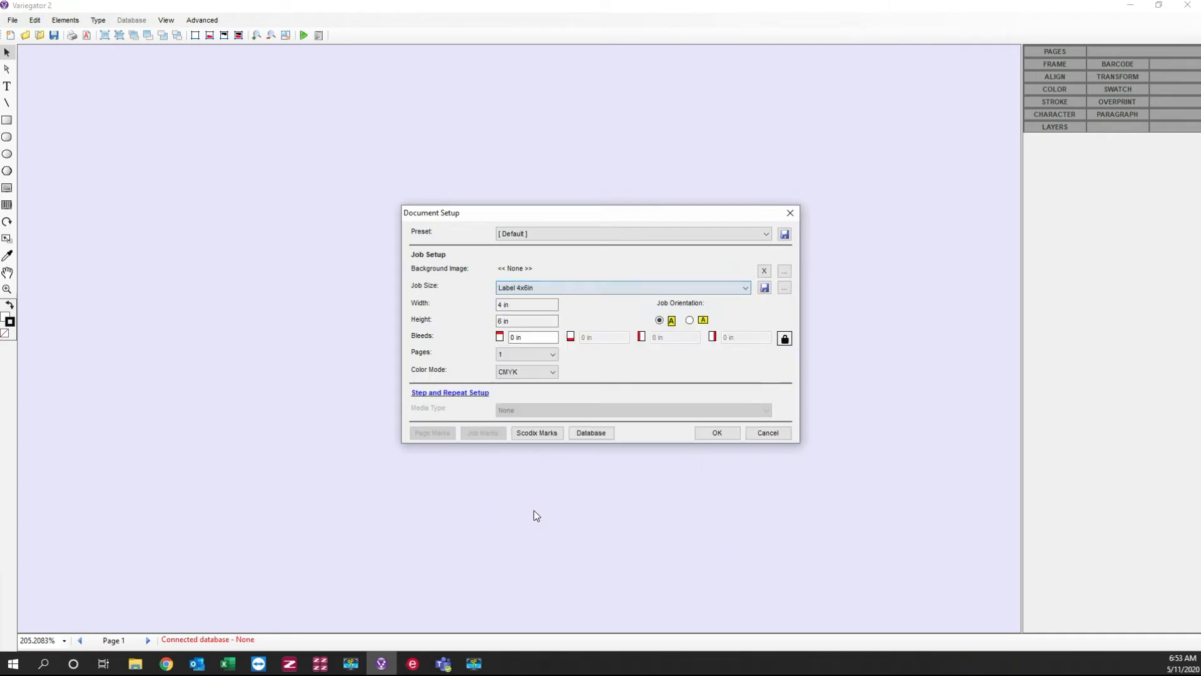
click(689, 320)
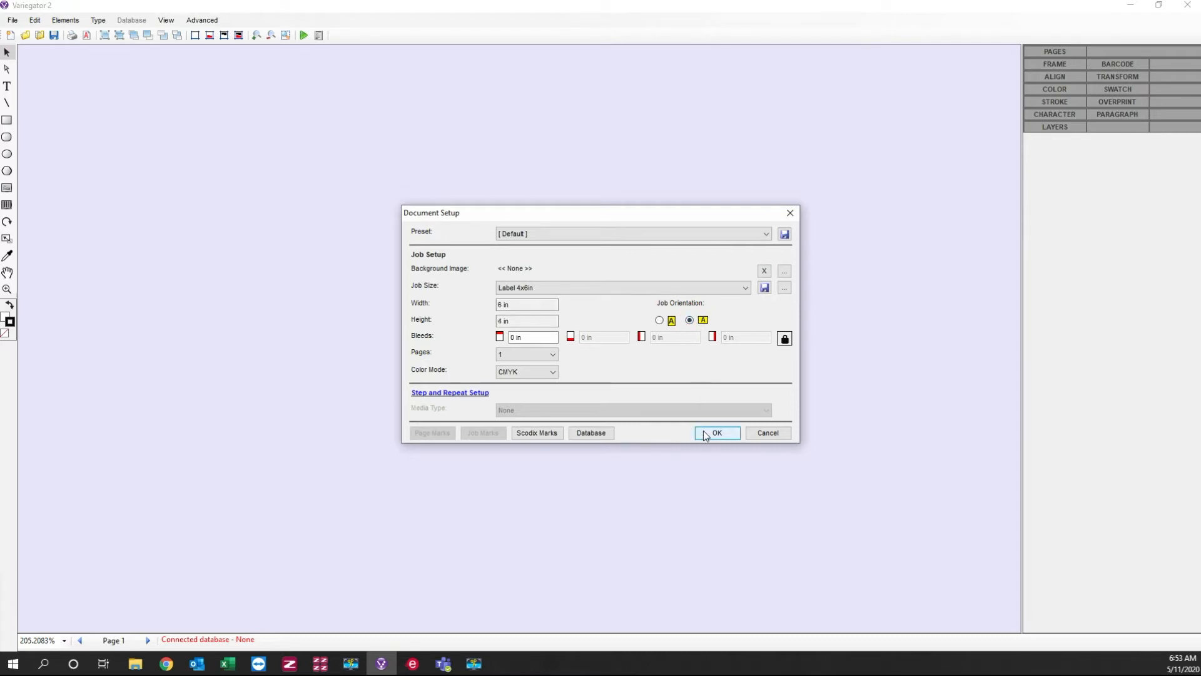
click(717, 433)
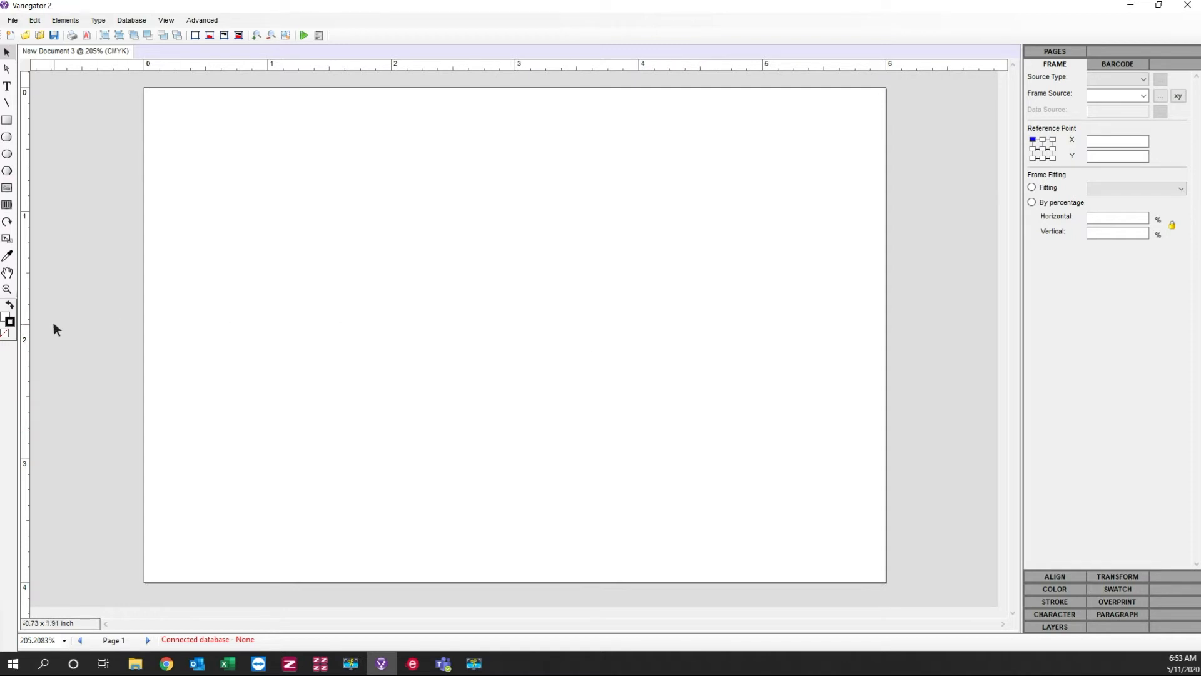
Step: Draw an image box over the whole page, about 5.99 in wide and 4.01 in high
click(9, 189)
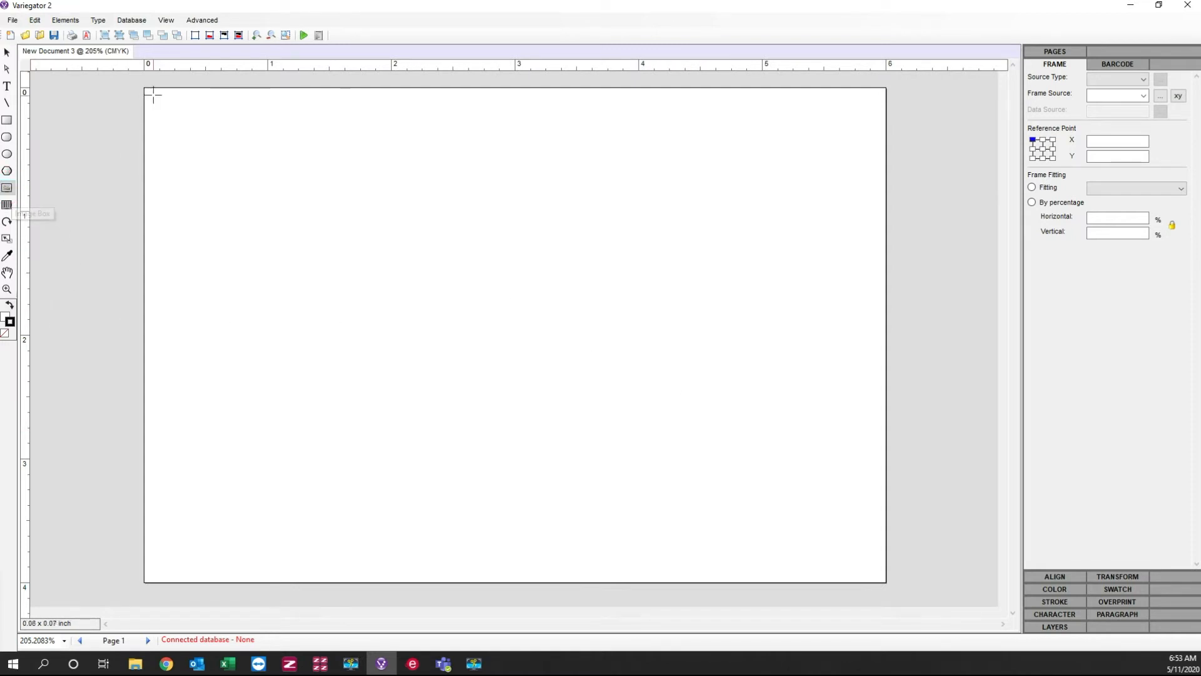
drag(144, 87, 886, 583)
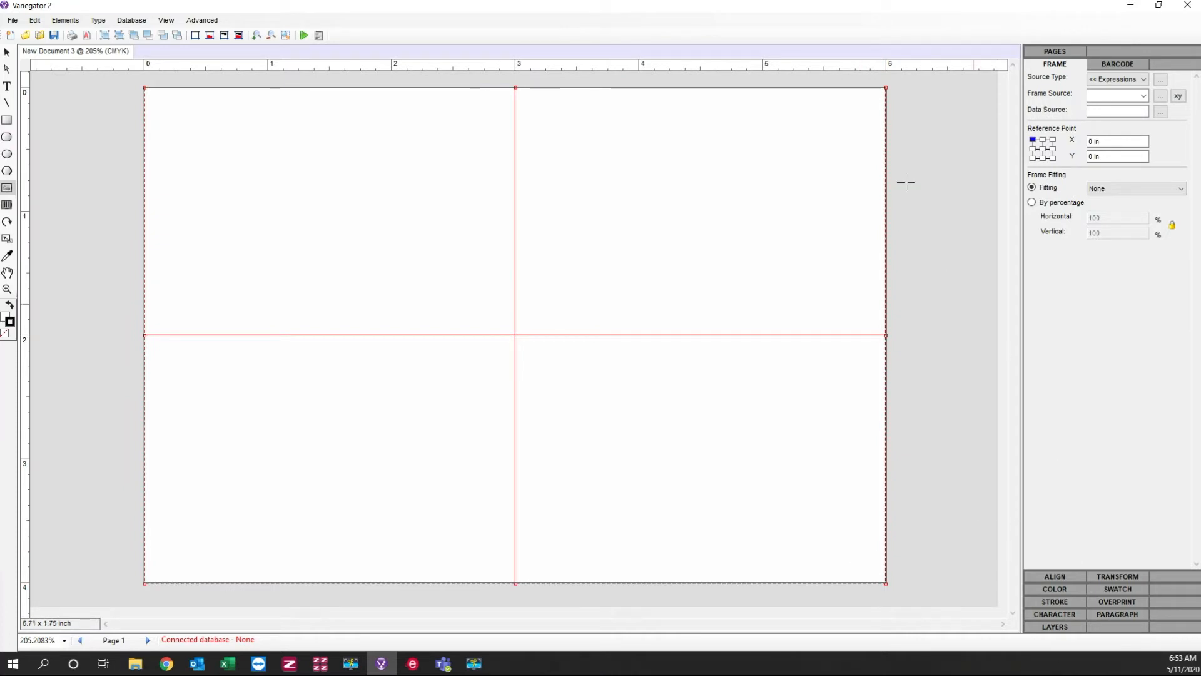
click(7, 52)
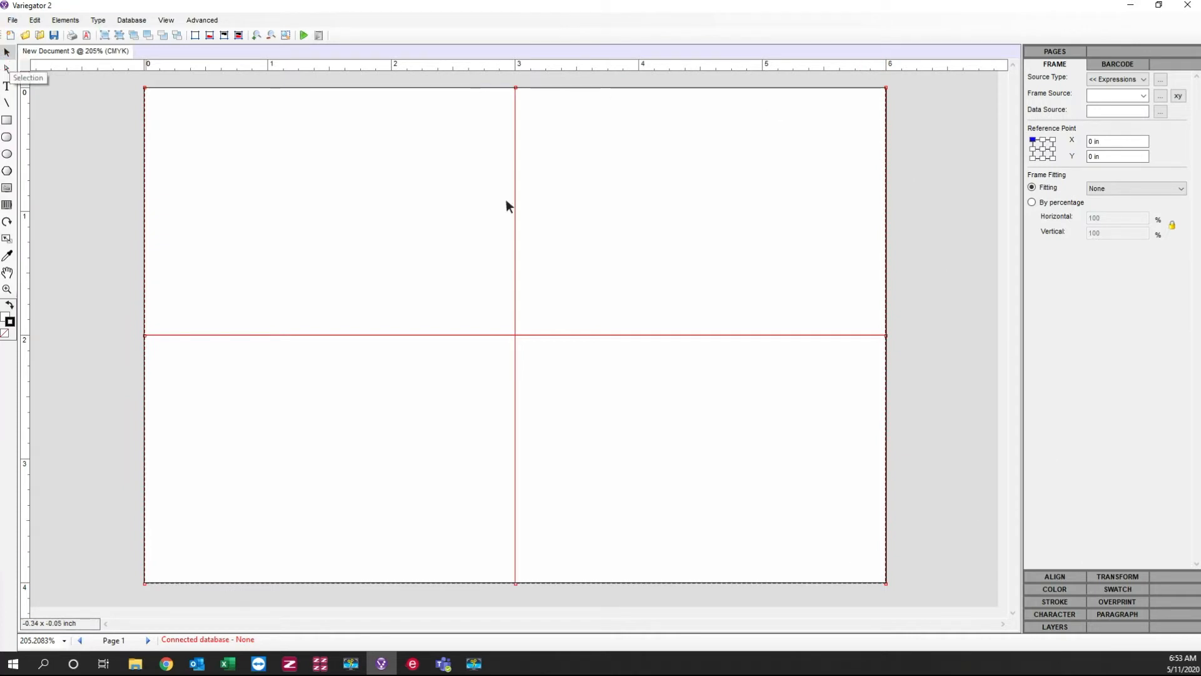
Step: Set the image box's X position to 0 in and width to 6 in, unlock its proportions, and set its height to 4 in
click(1129, 580)
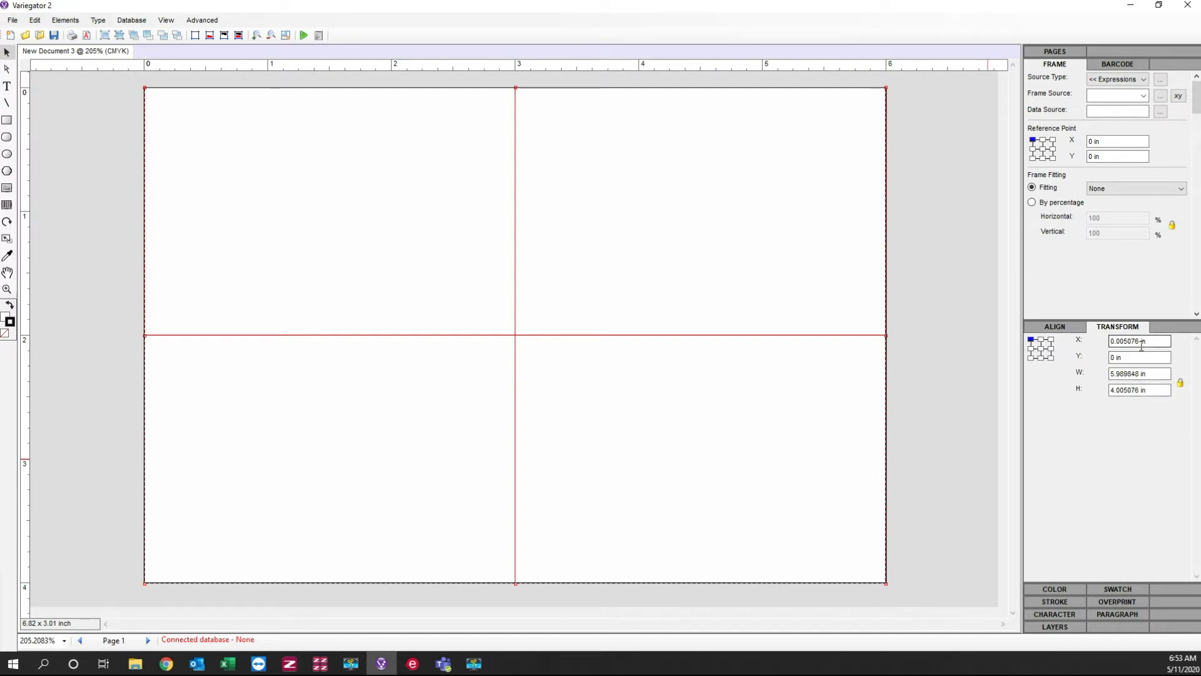
drag(1140, 341, 959, 355)
text(0)
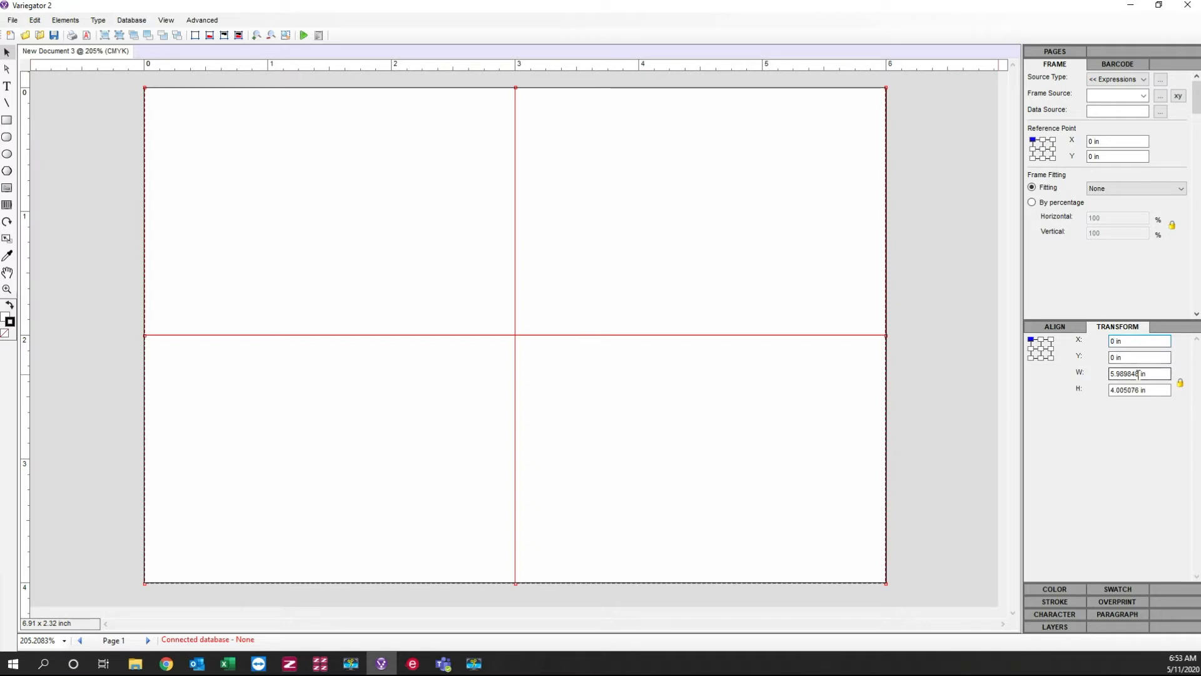
drag(1138, 374, 1034, 388)
text(6)
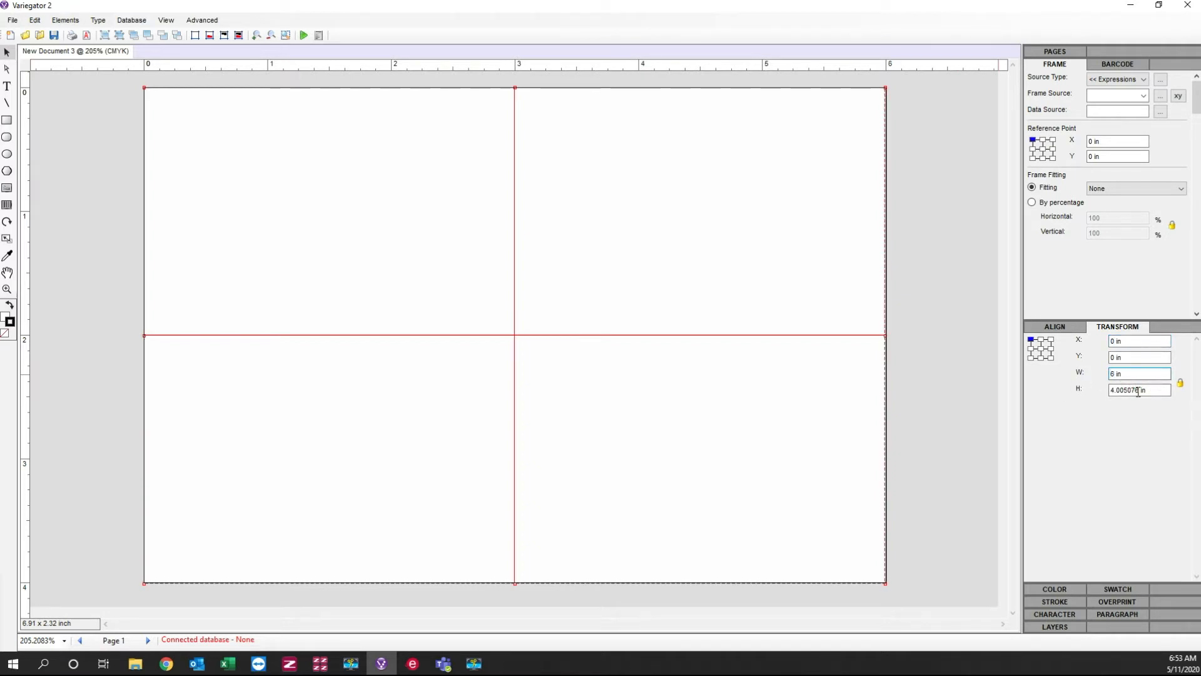
drag(1138, 391, 1084, 401)
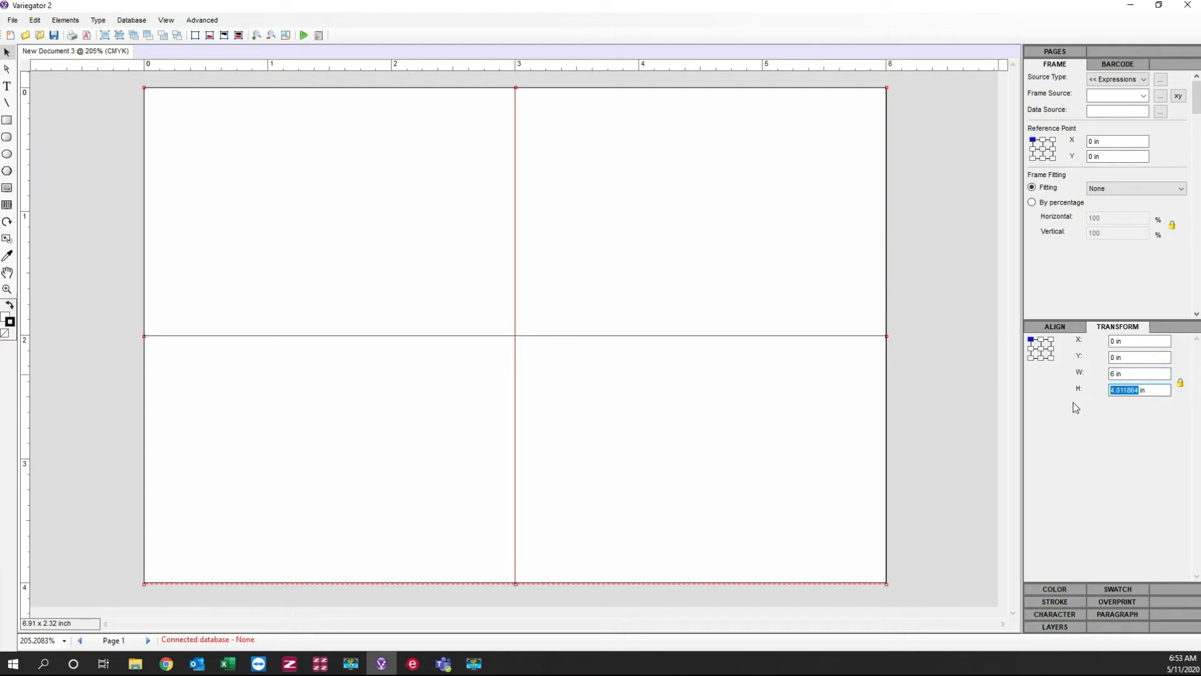
click(1181, 385)
text(4)
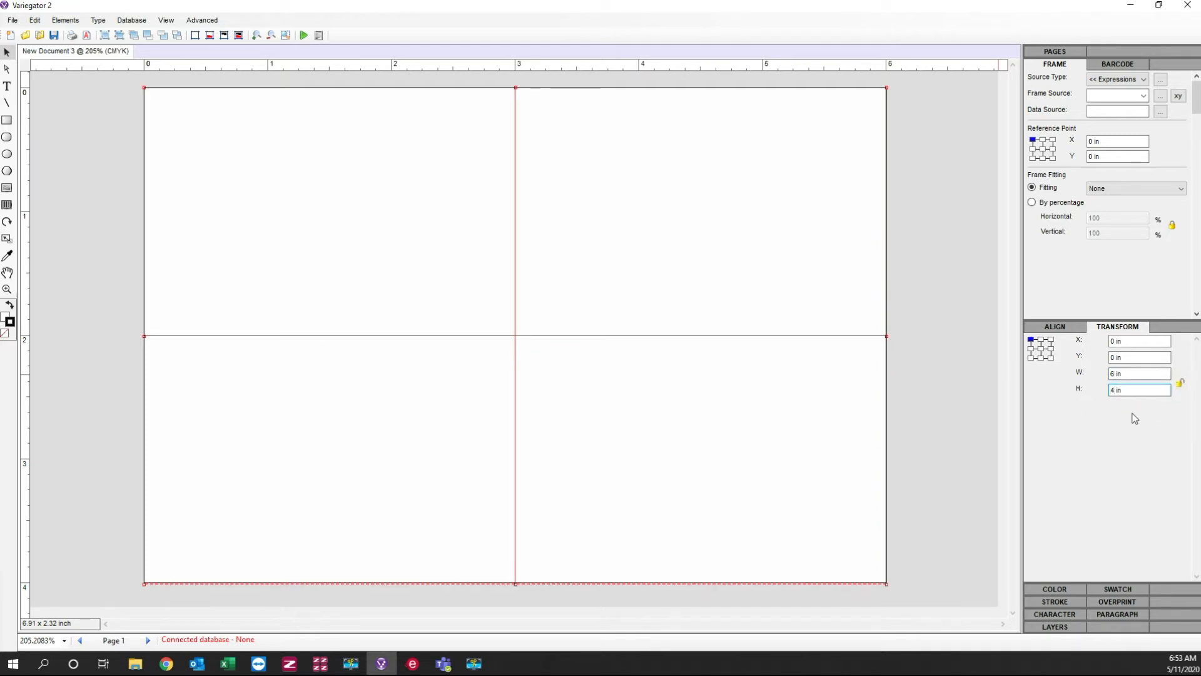
click(1139, 343)
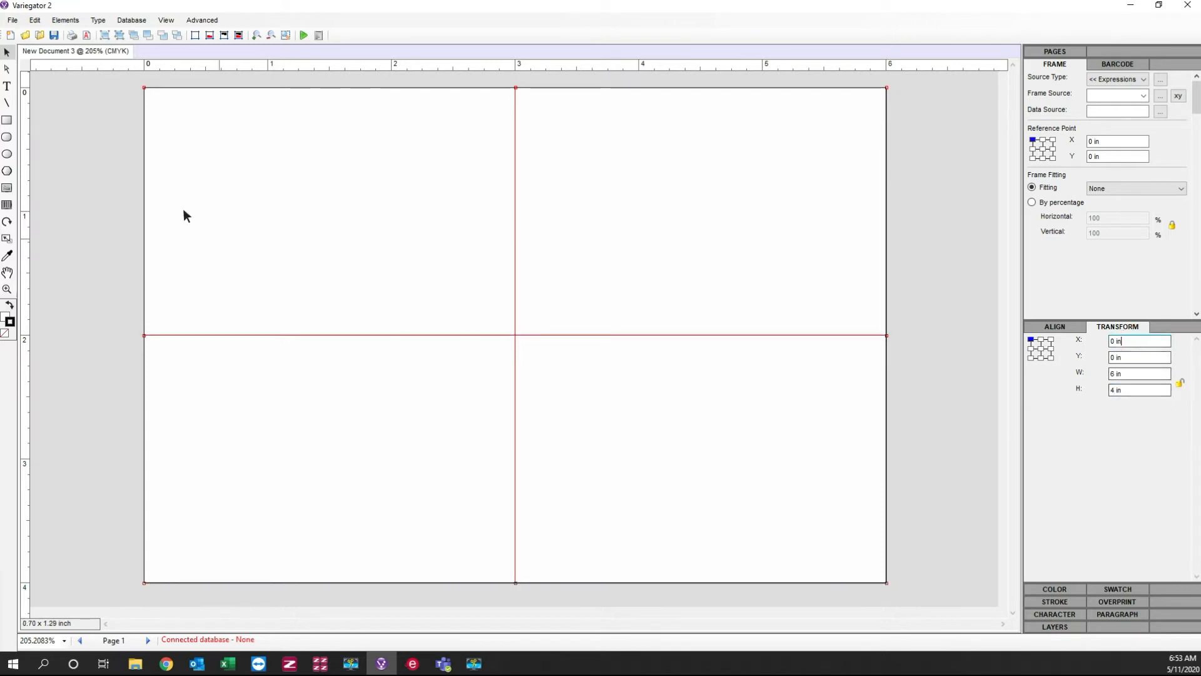
Step: Load DW-Mailer.pdf from the XV Demo Stuff folder into the image box with the Fit content Proportionally option
double_click(401, 277)
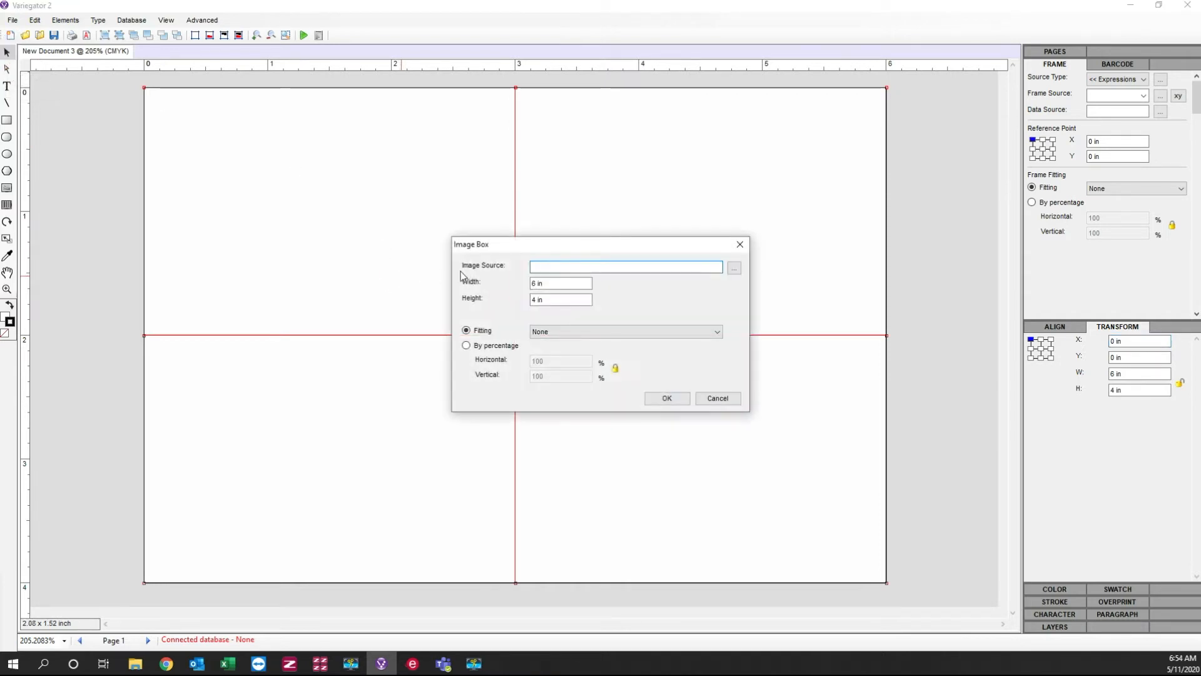
click(734, 269)
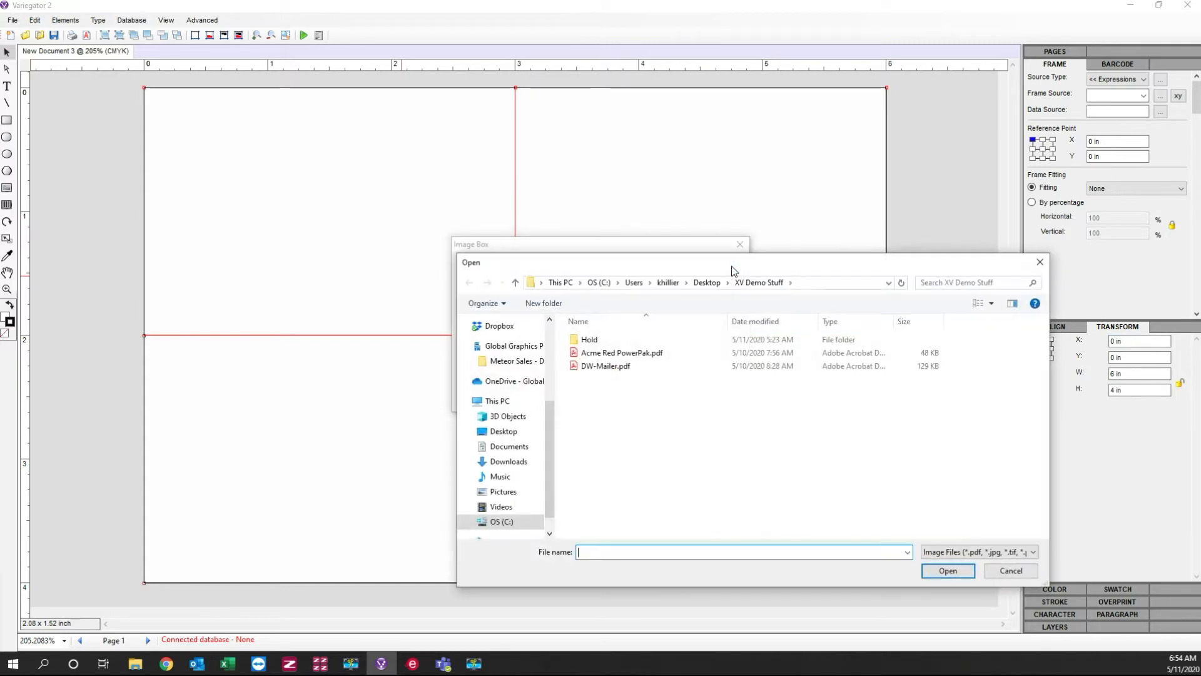
click(605, 366)
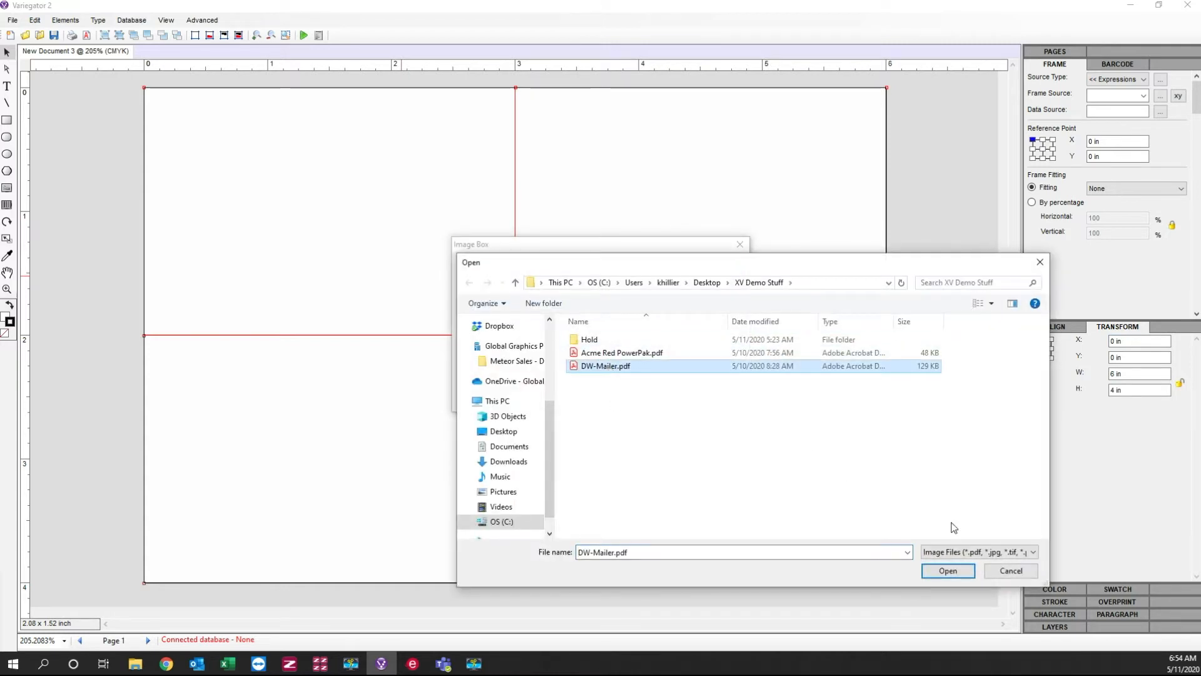
click(947, 571)
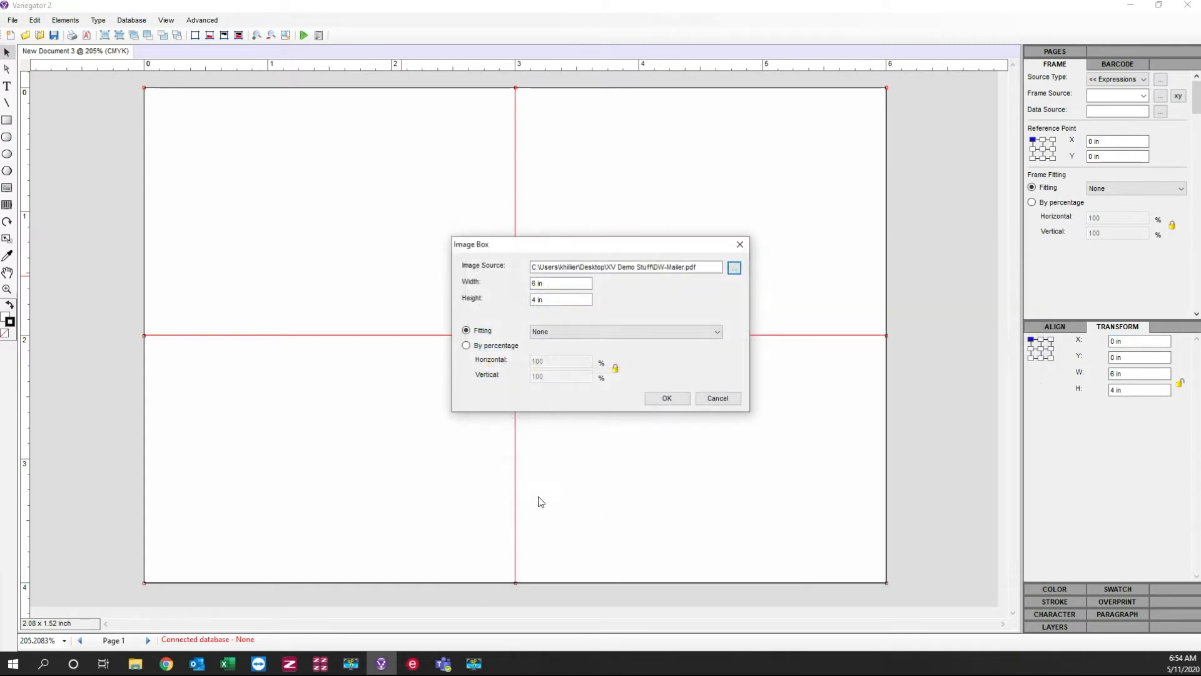
click(605, 338)
click(599, 358)
click(667, 398)
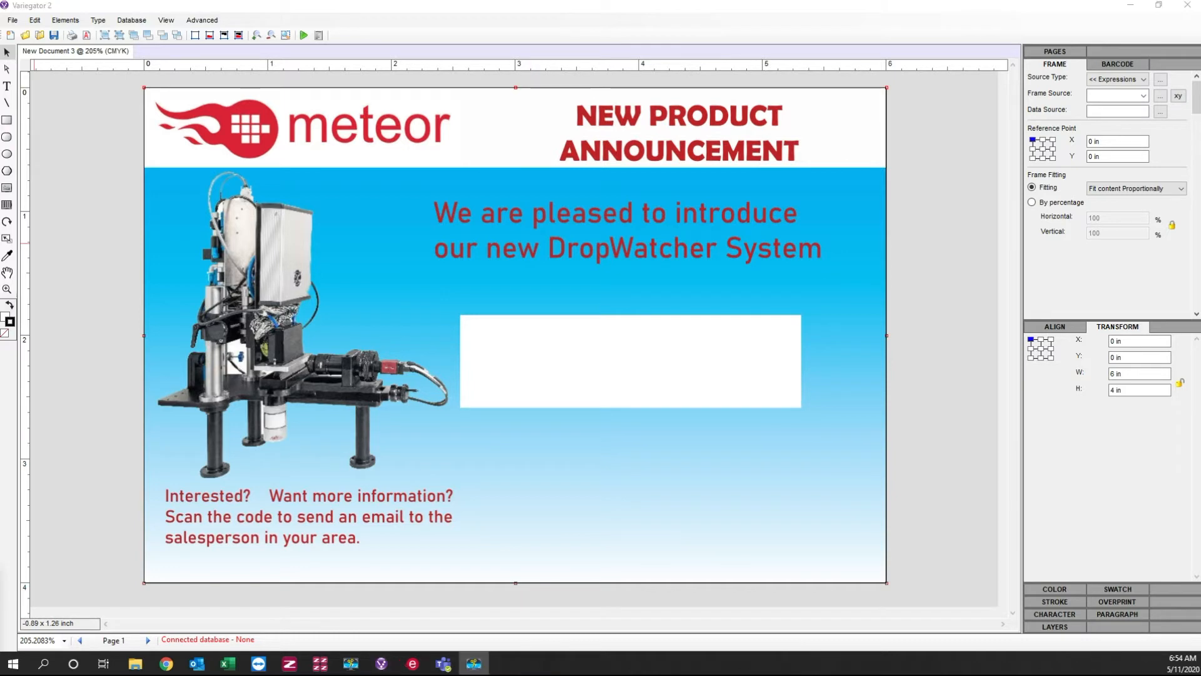
Step: Connect the comma-delimited text database DW-FlPrint-csz4.csv to the document with all its columns and save the connection
click(134, 24)
click(139, 30)
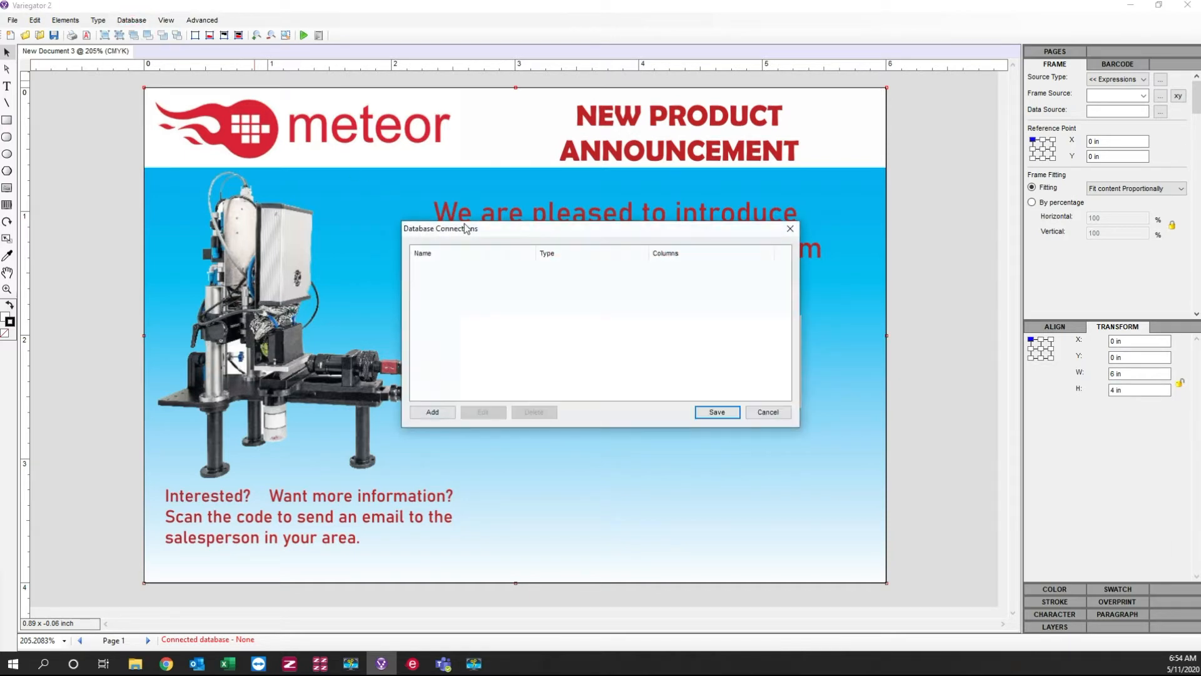
click(432, 412)
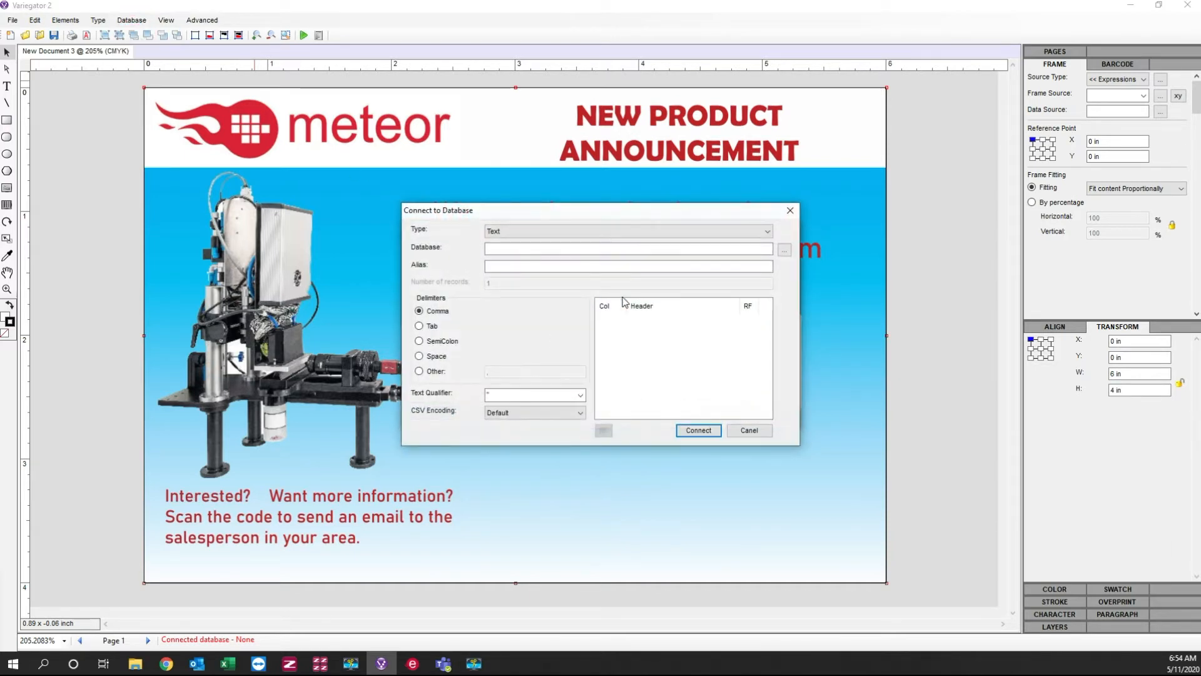
click(784, 250)
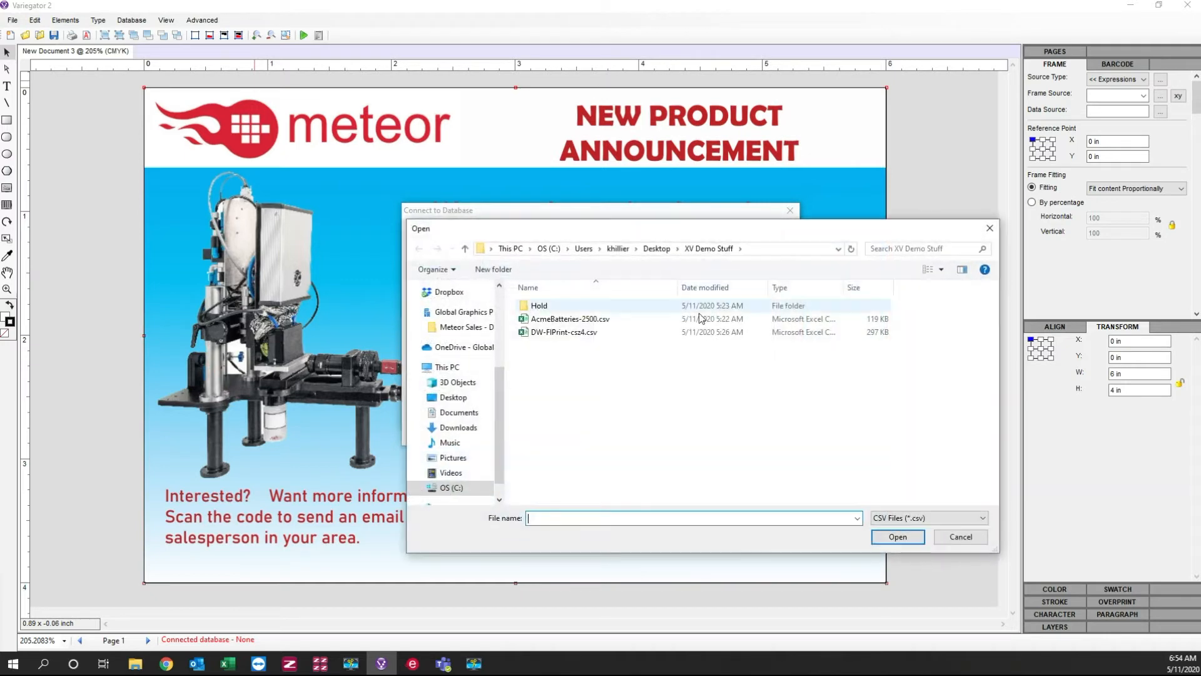
click(559, 334)
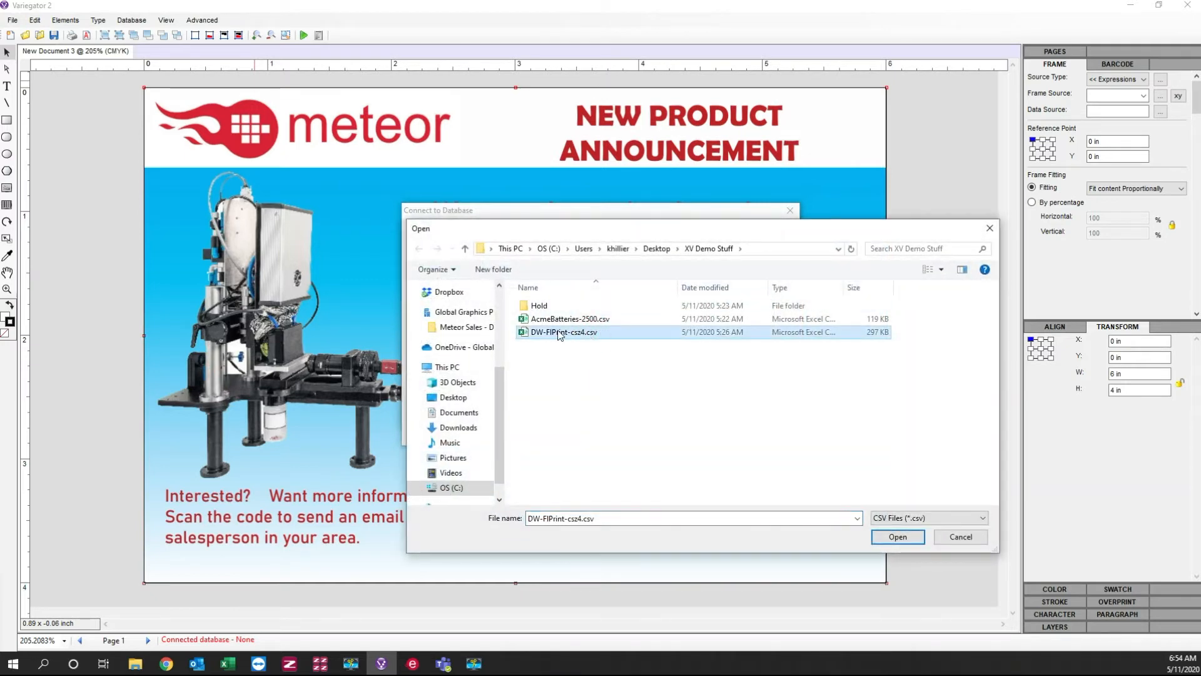
click(898, 538)
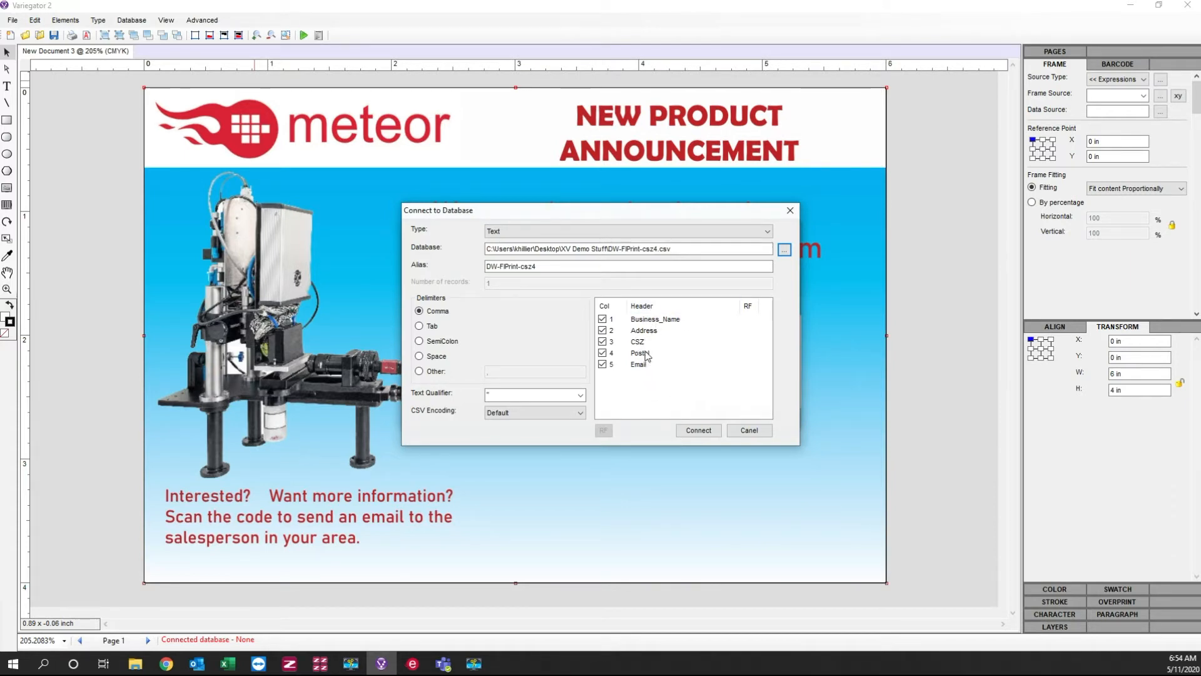
click(709, 434)
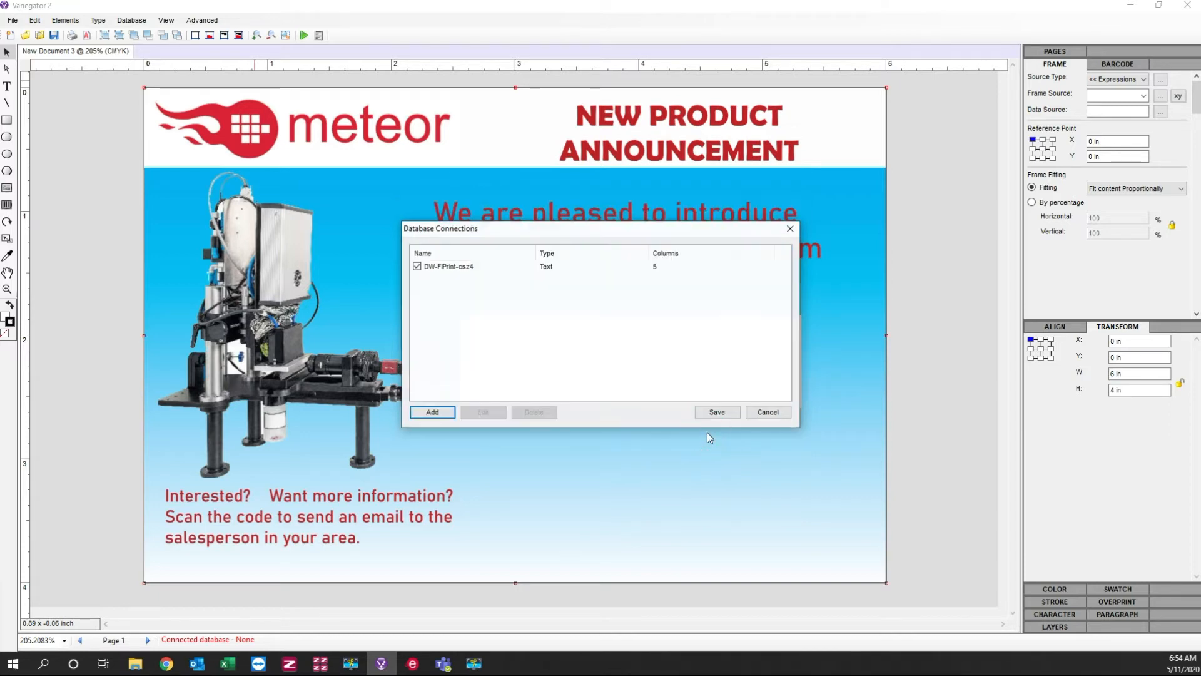
click(719, 416)
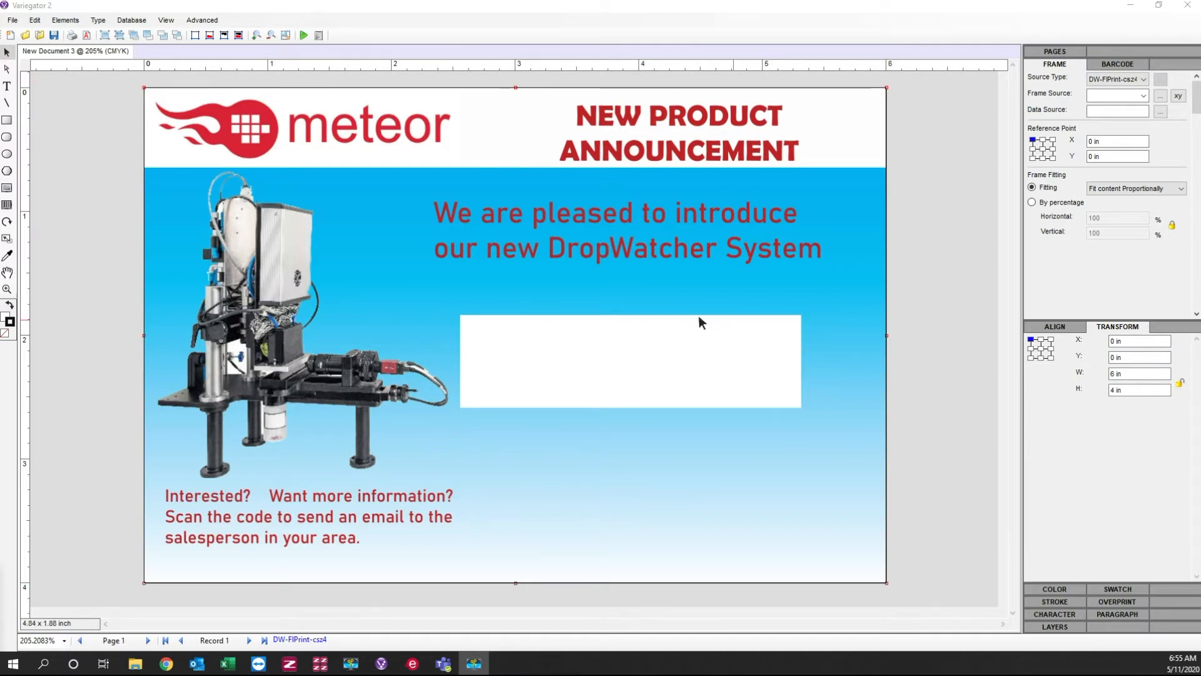
Step: Draw a text frame about 2.38 by 0.18 in along the white address area's upper edge and link it to the Business_Name field
click(8, 86)
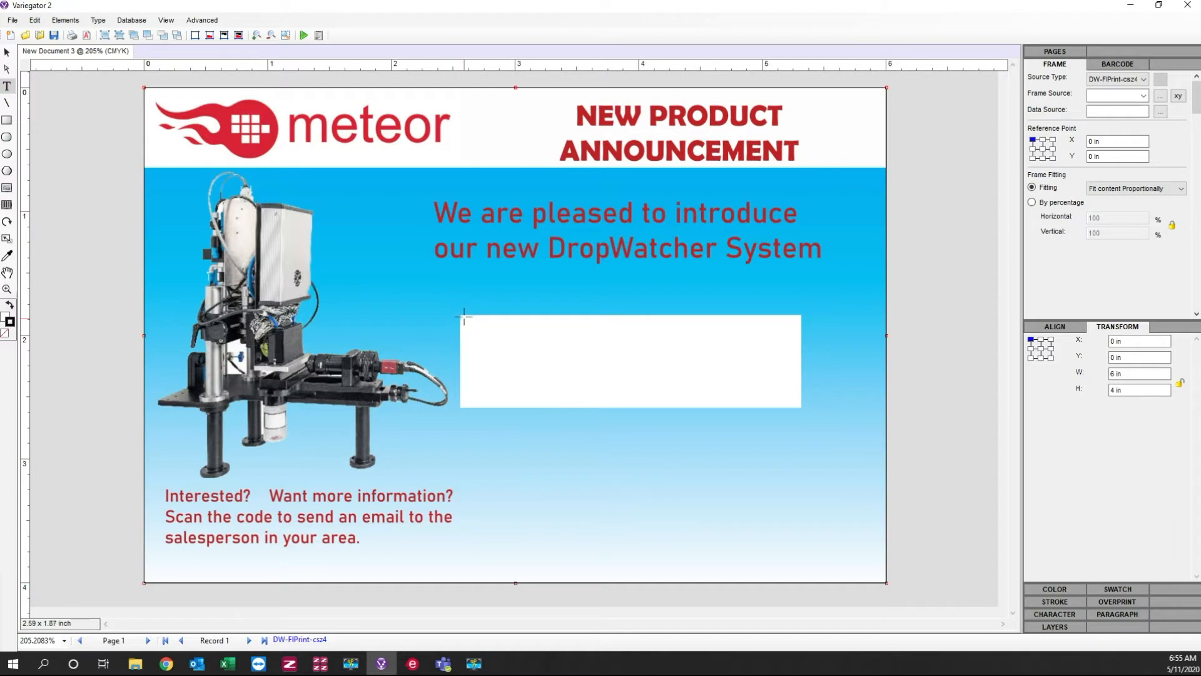
drag(462, 317, 757, 338)
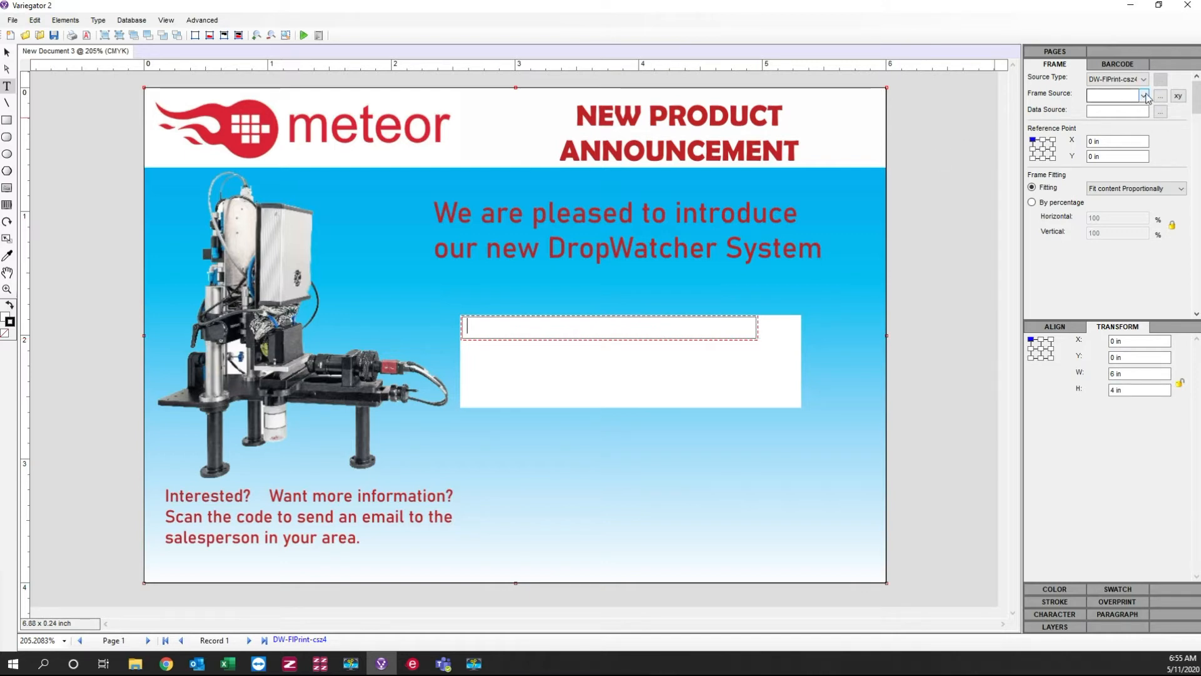
click(1122, 65)
click(1148, 82)
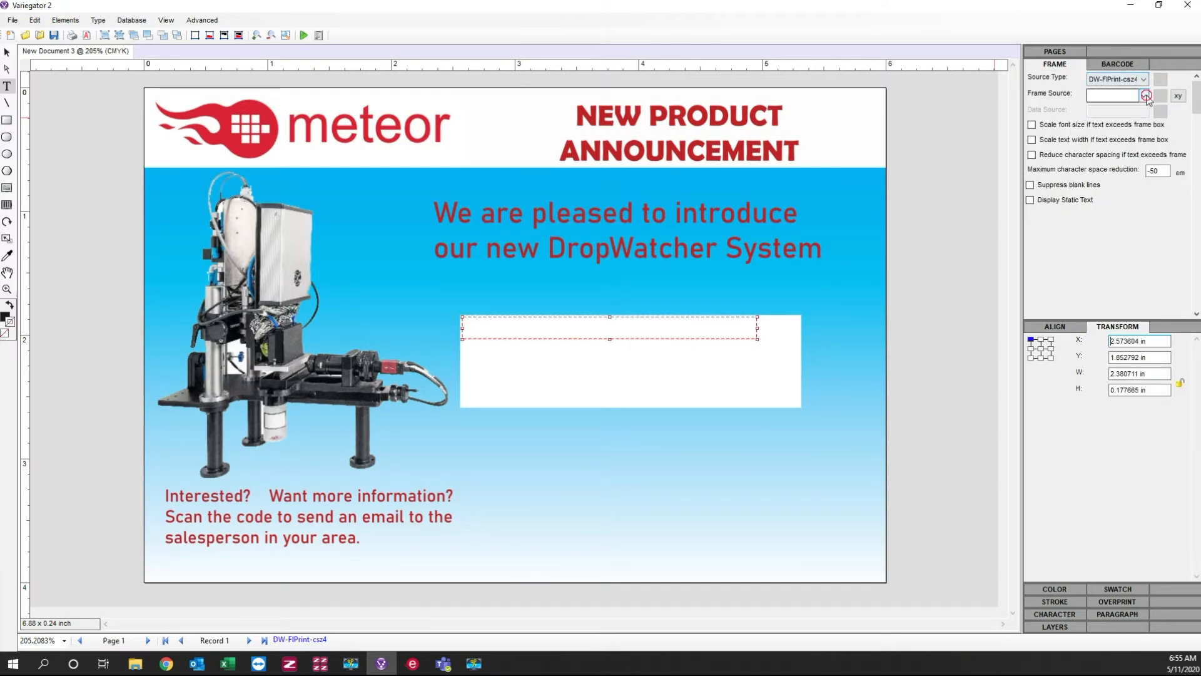
click(1144, 96)
click(1114, 108)
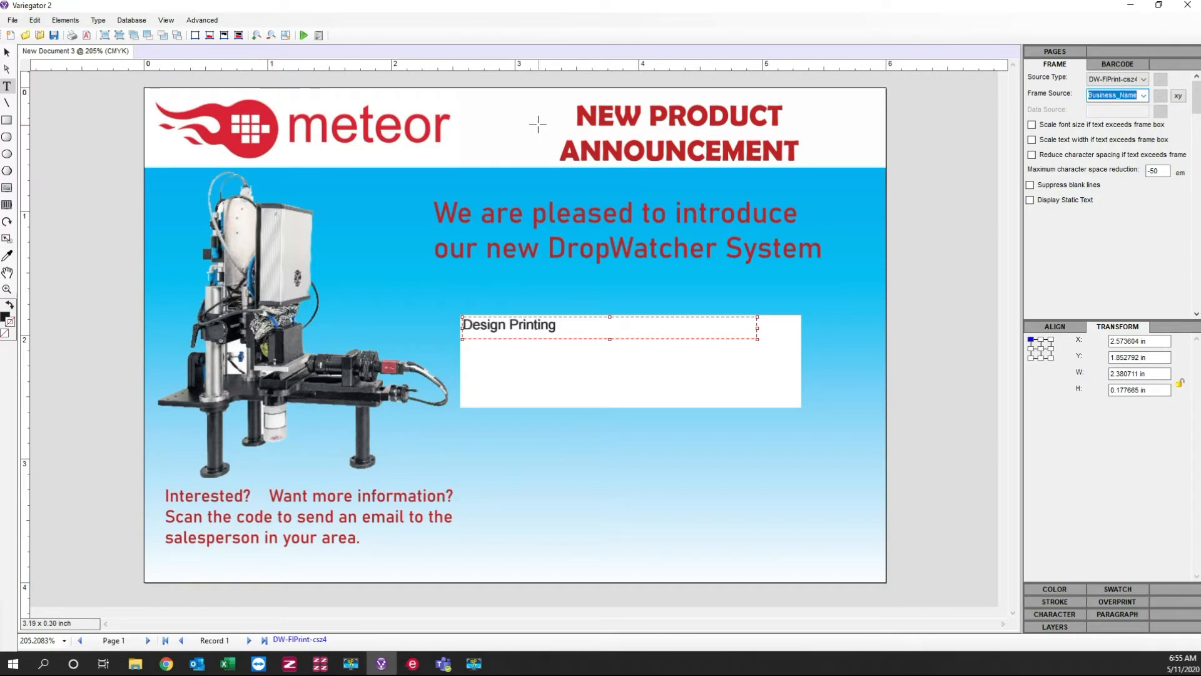
Step: Reduce the height of the business name frame to about 0.15 in
click(7, 52)
click(582, 332)
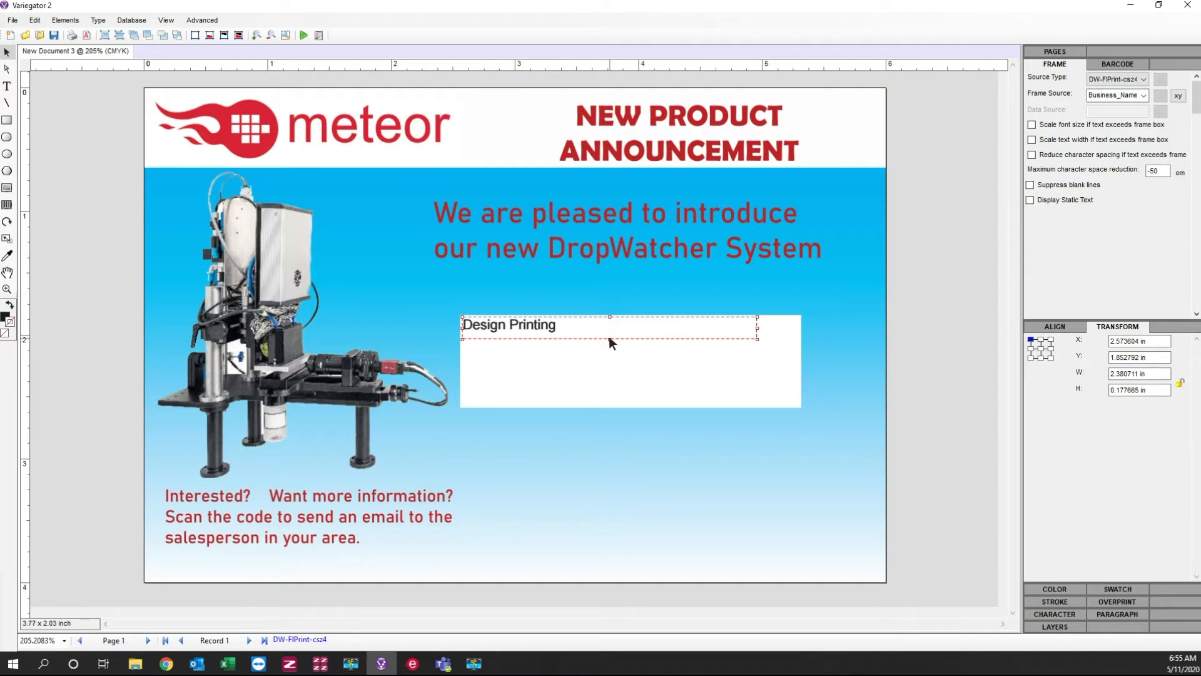
drag(610, 338, 610, 335)
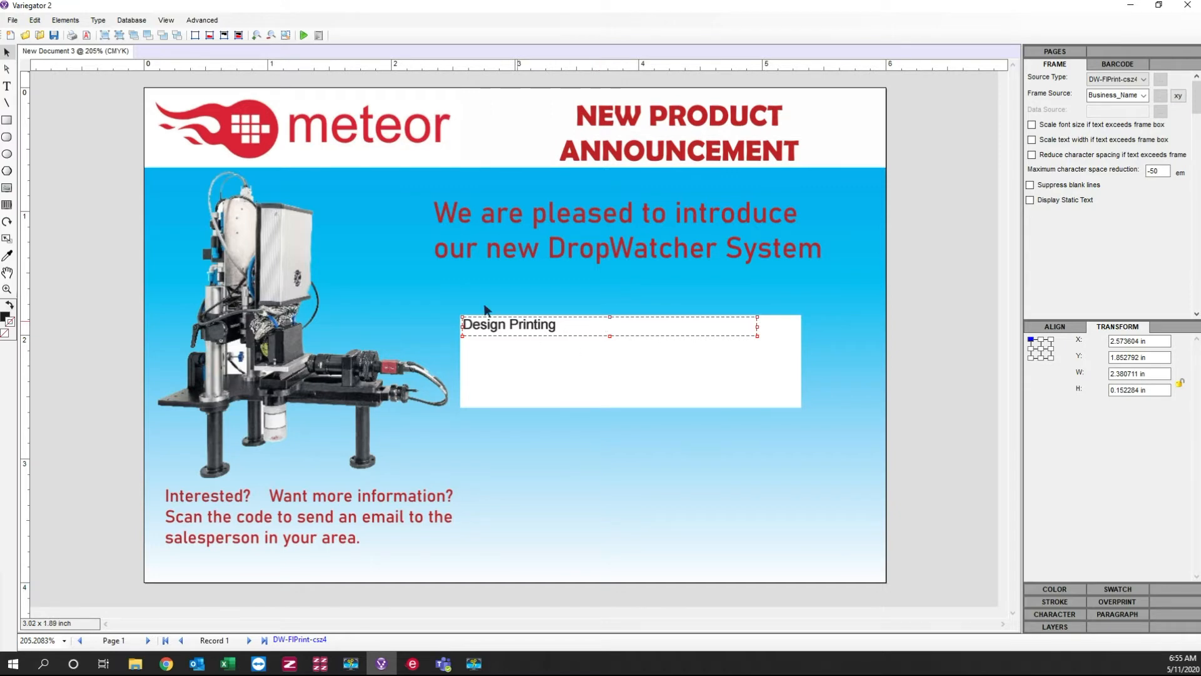
Step: Make two copies of the business name frame and stack them beneath it at Y about 1.99 in and 2.13 in
click(437, 280)
drag(555, 371, 509, 339)
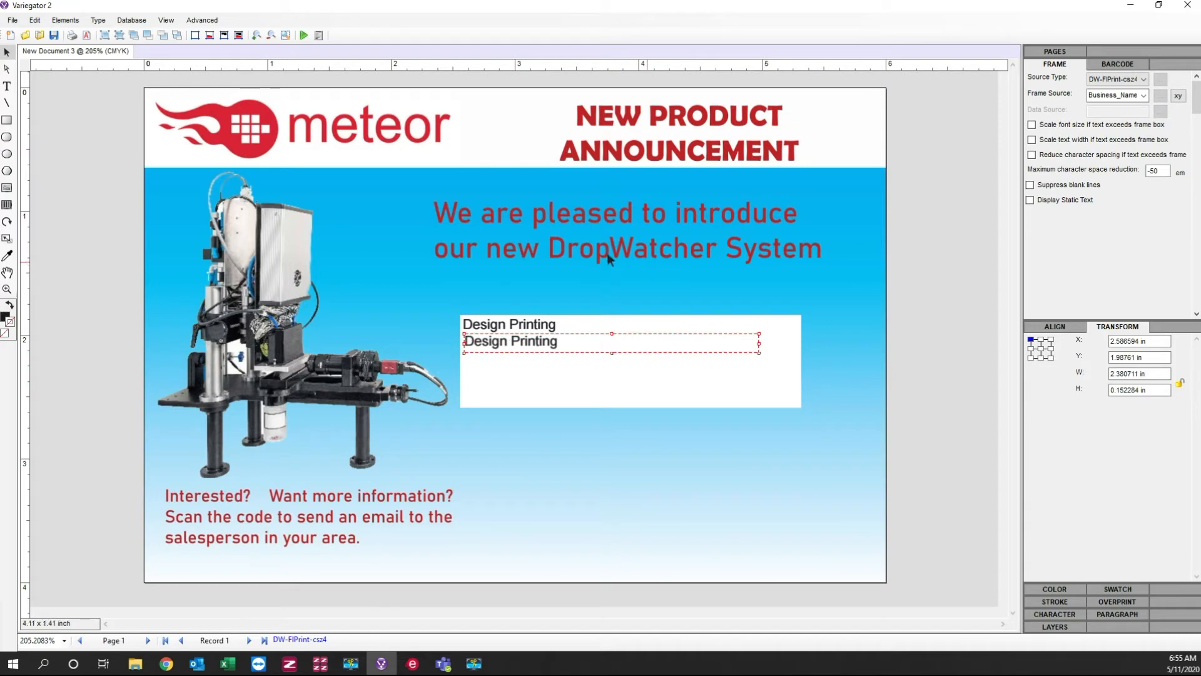
click(411, 295)
key(ctrl+v)
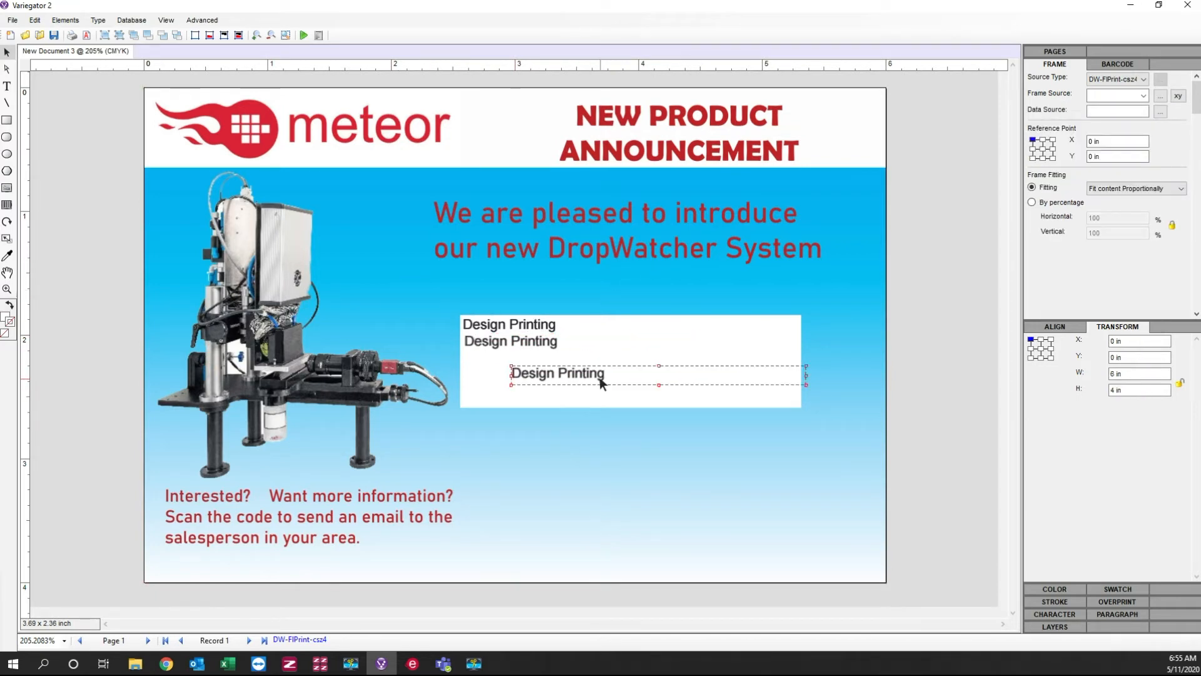
drag(598, 382, 560, 346)
Step: Link the second text frame to the Address field and select the third frame
click(559, 336)
click(1135, 95)
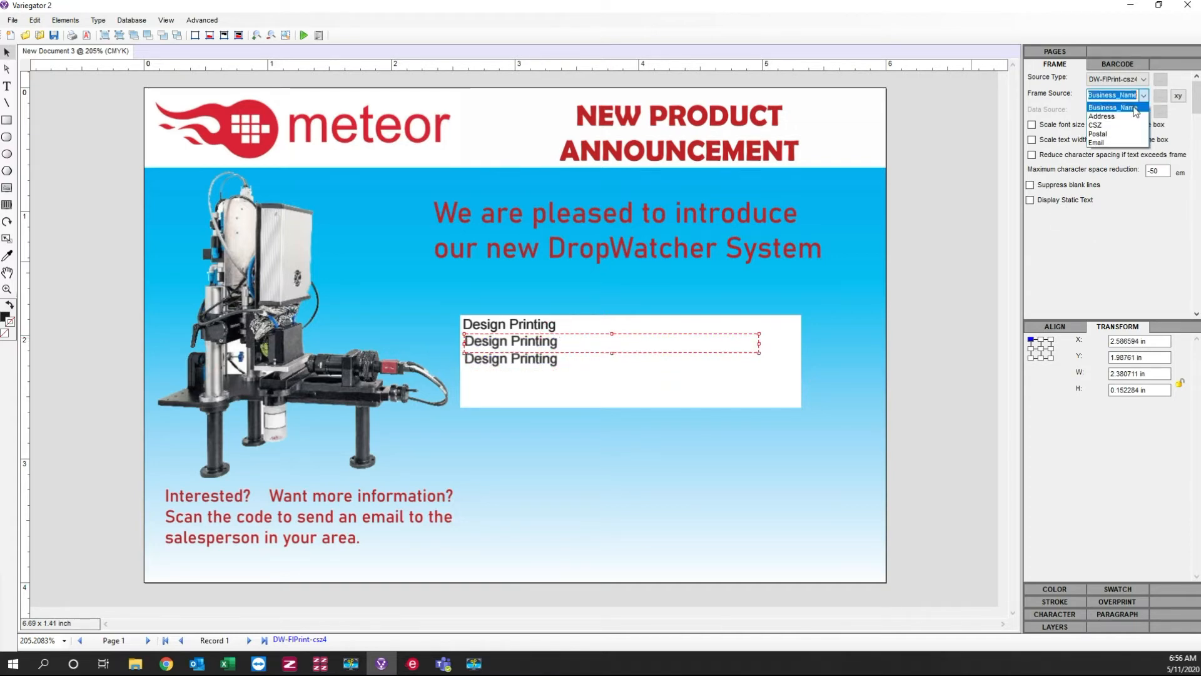
click(1117, 116)
click(595, 366)
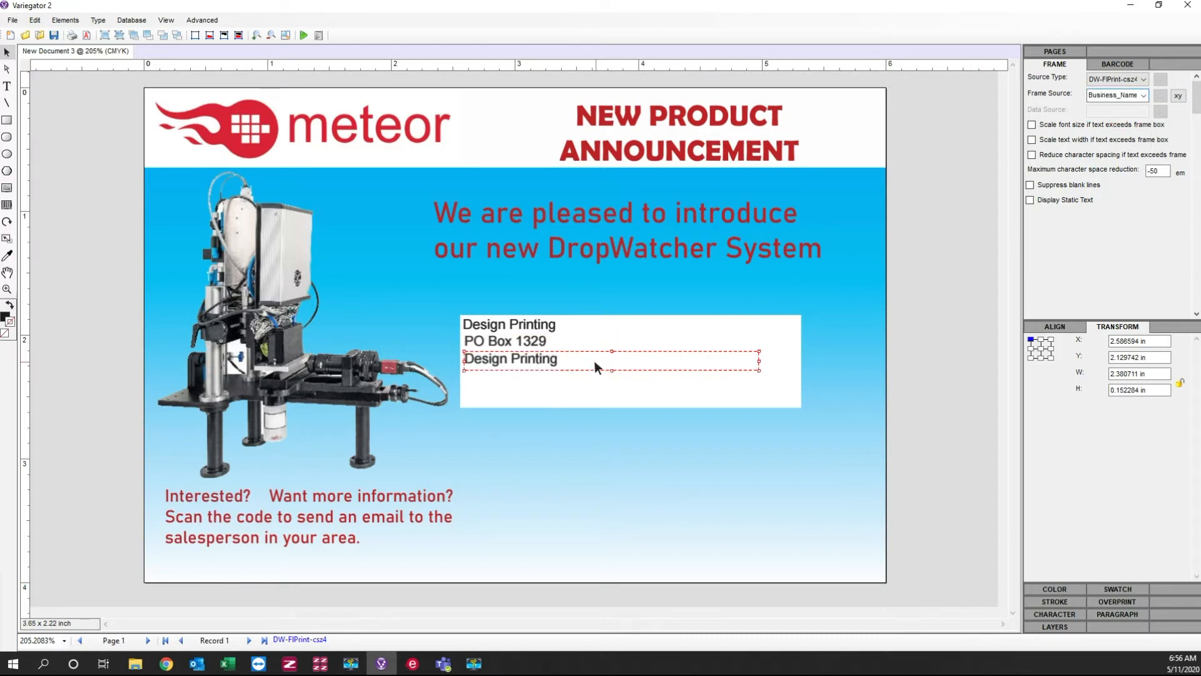
Step: Link the third text frame to the CSZ field and align the left edges of all three address frames
click(1144, 96)
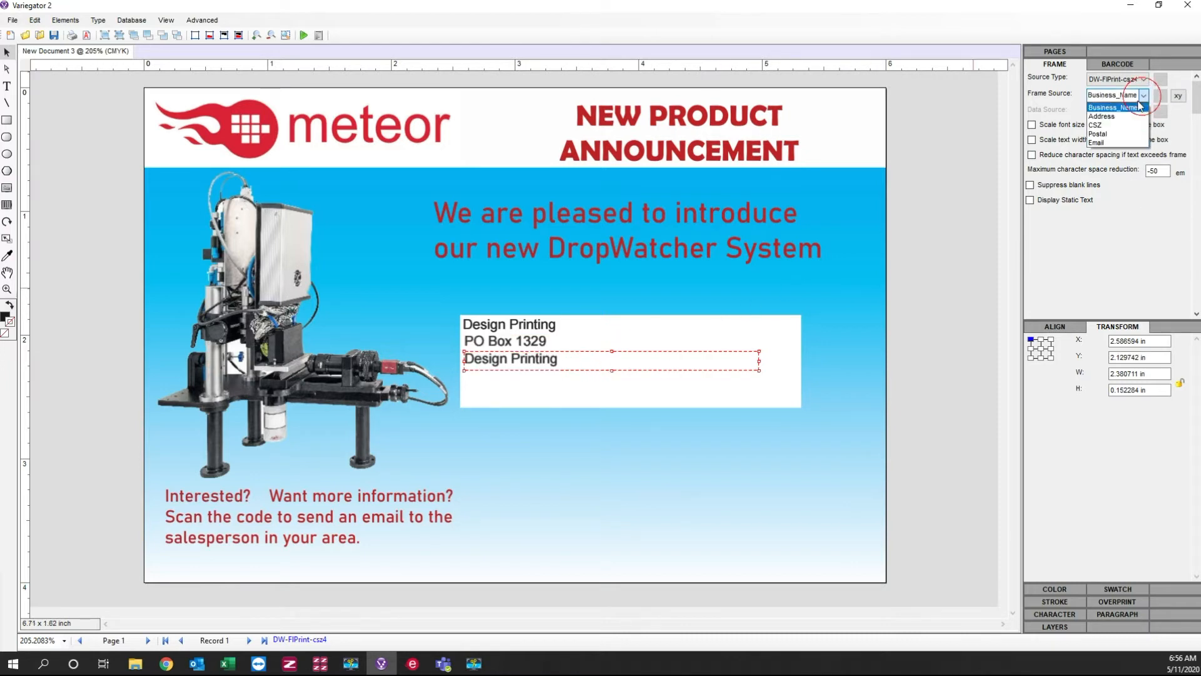
click(1117, 127)
click(592, 325)
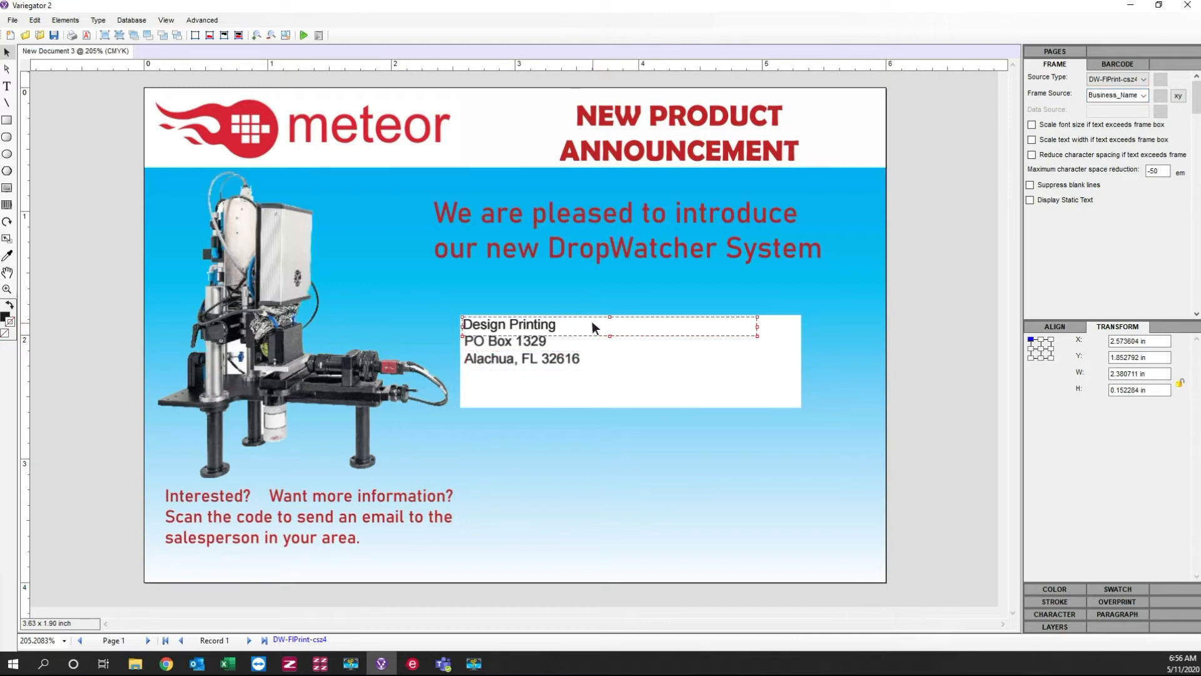
shift+click(557, 346)
shift+click(581, 358)
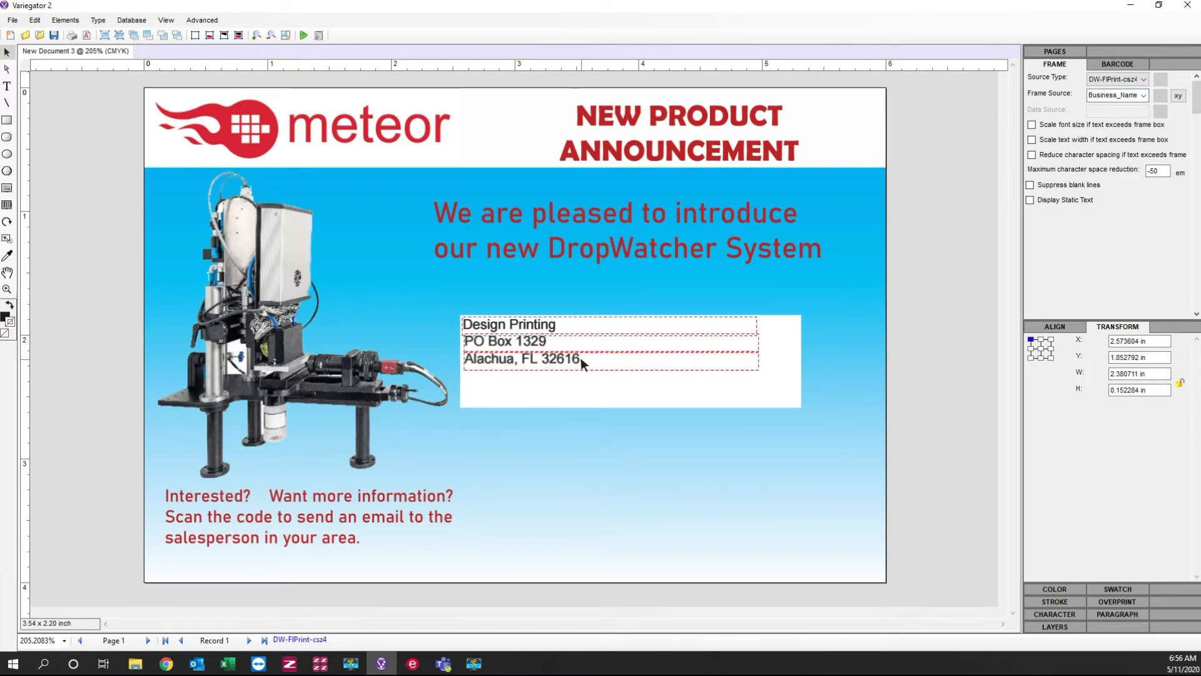
click(1069, 326)
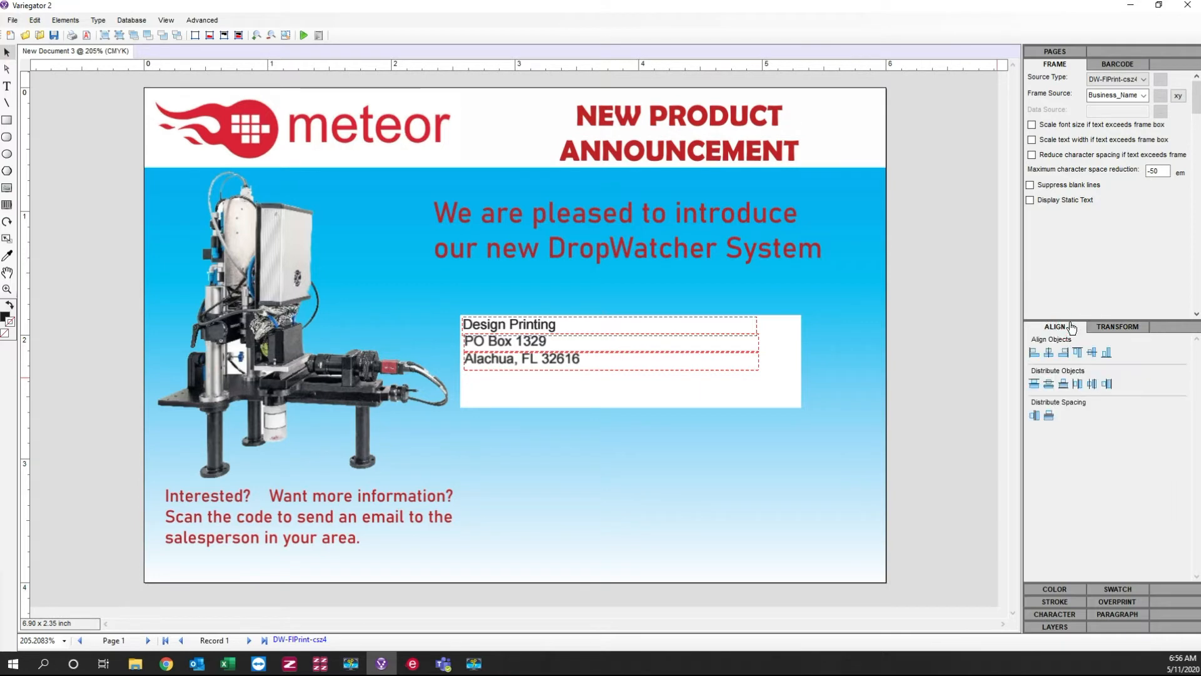
click(1034, 352)
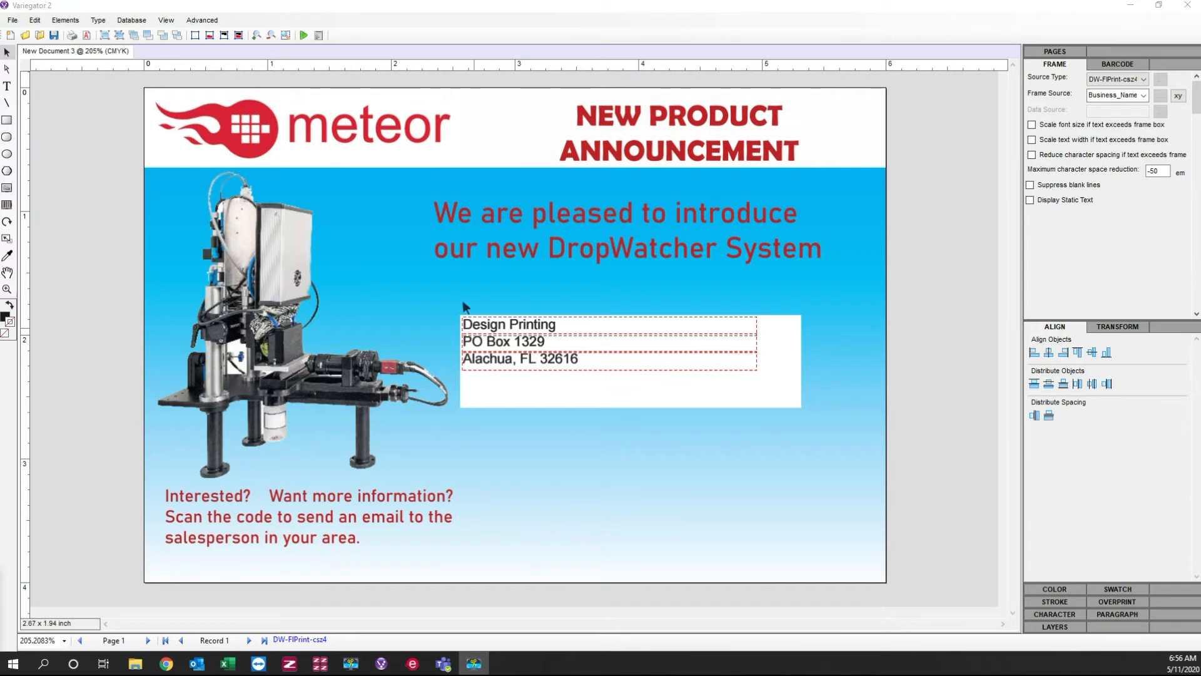
Step: Draw a barcode frame just right of the "Scan the code" text and set its barcode type to QR
click(7, 206)
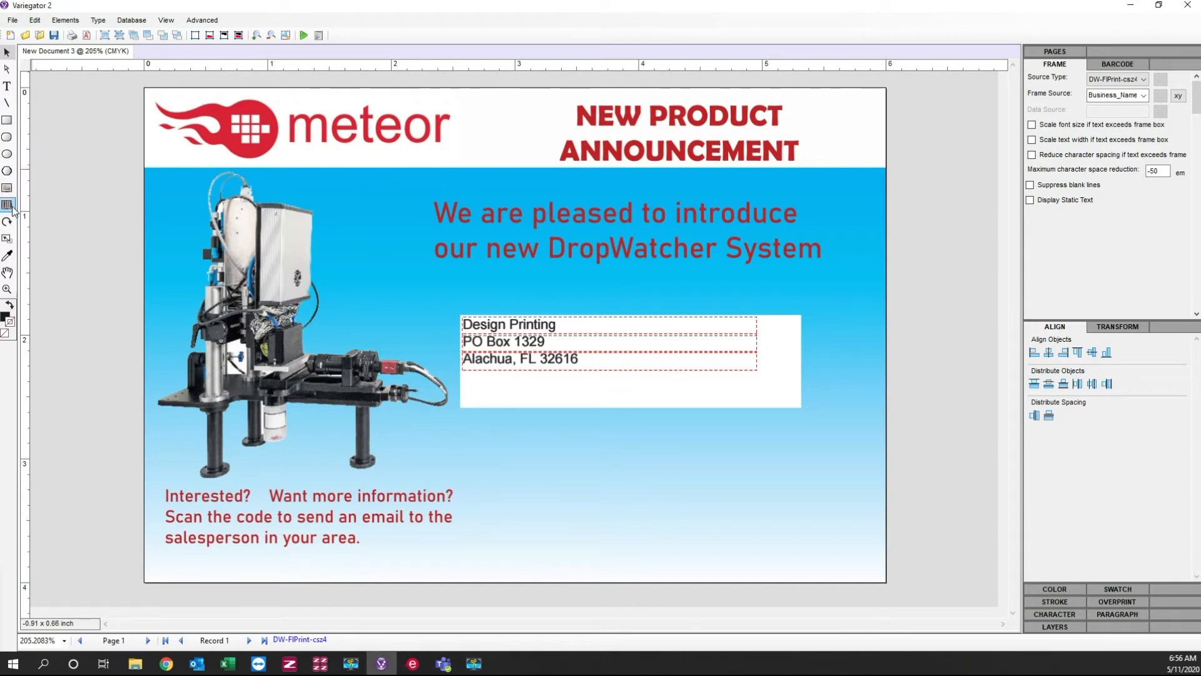
click(10, 206)
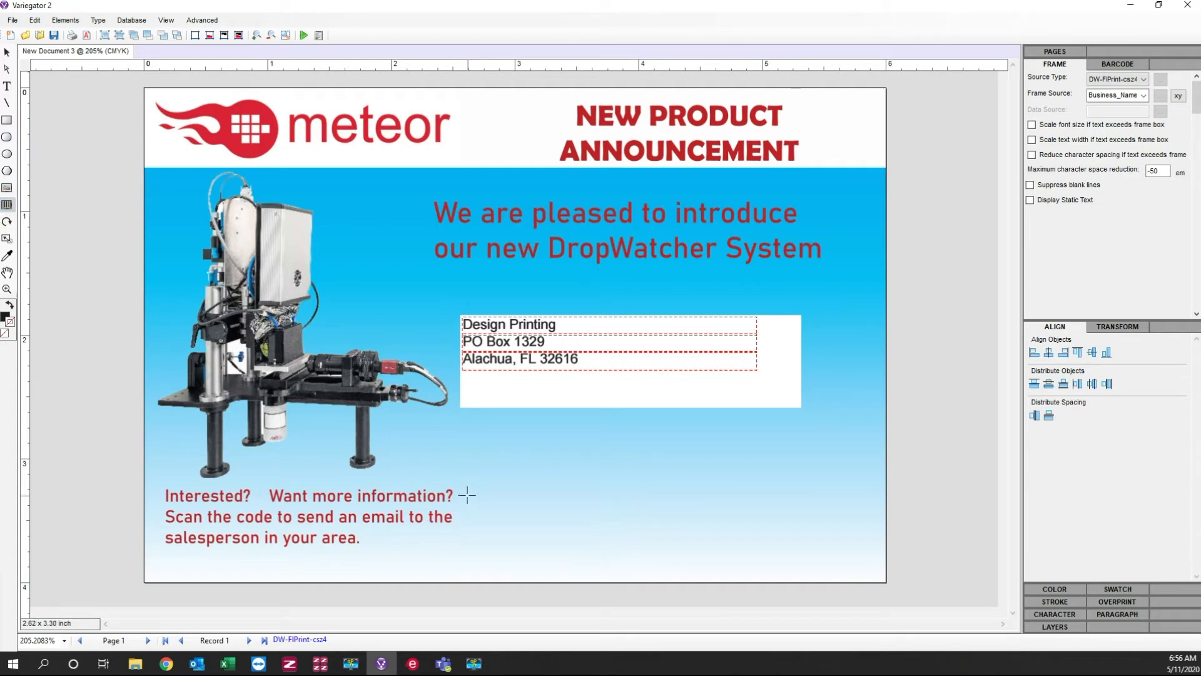
mouse_move(470, 486)
mouse_down()
mouse_move(481, 512)
mouse_move(562, 545)
mouse_move(559, 565)
mouse_up()
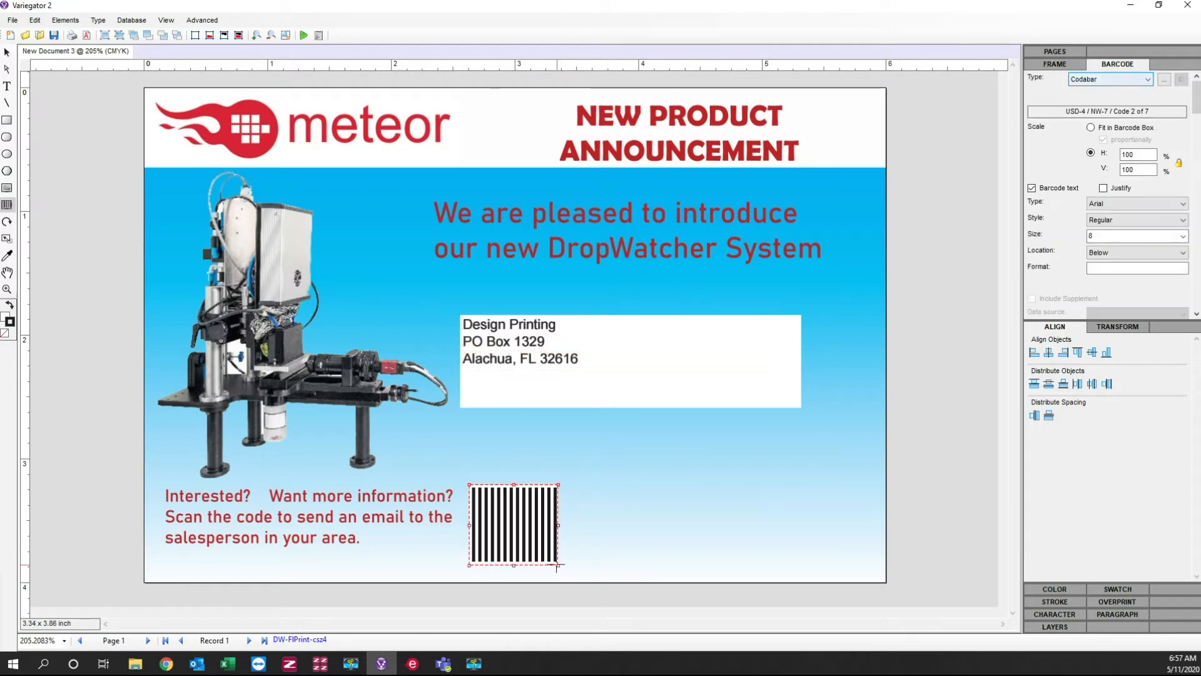
click(1142, 82)
scroll(1092, 324, down, 5)
scroll(1092, 324, down, 3)
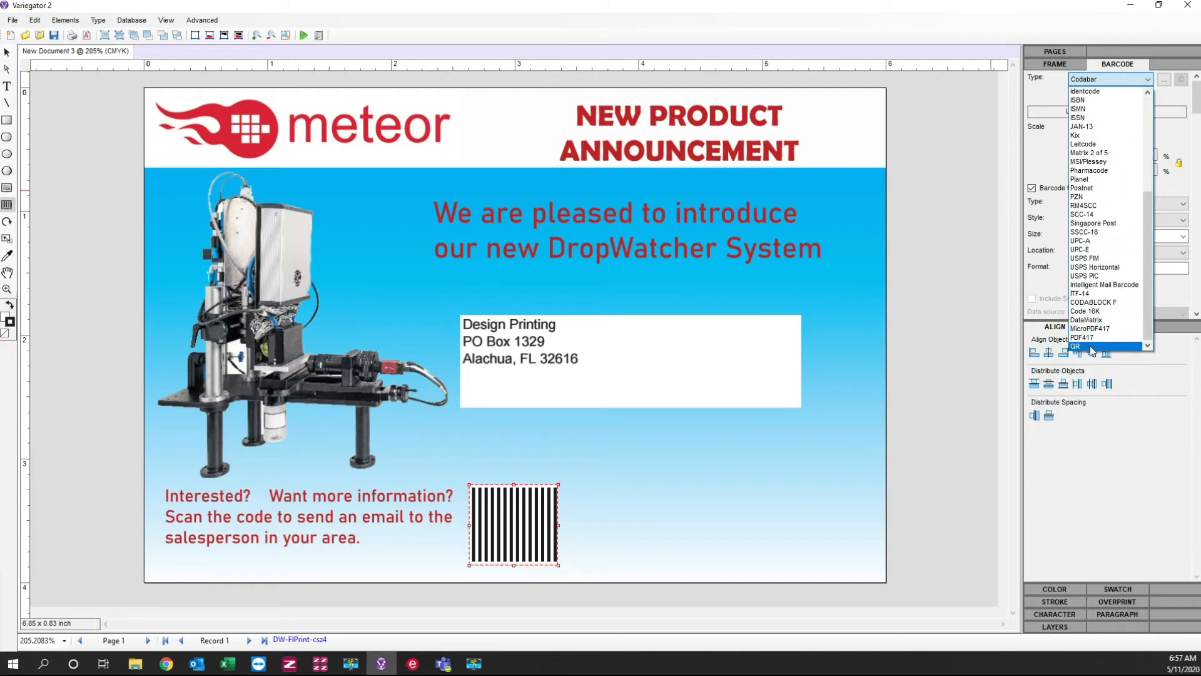
click(1092, 343)
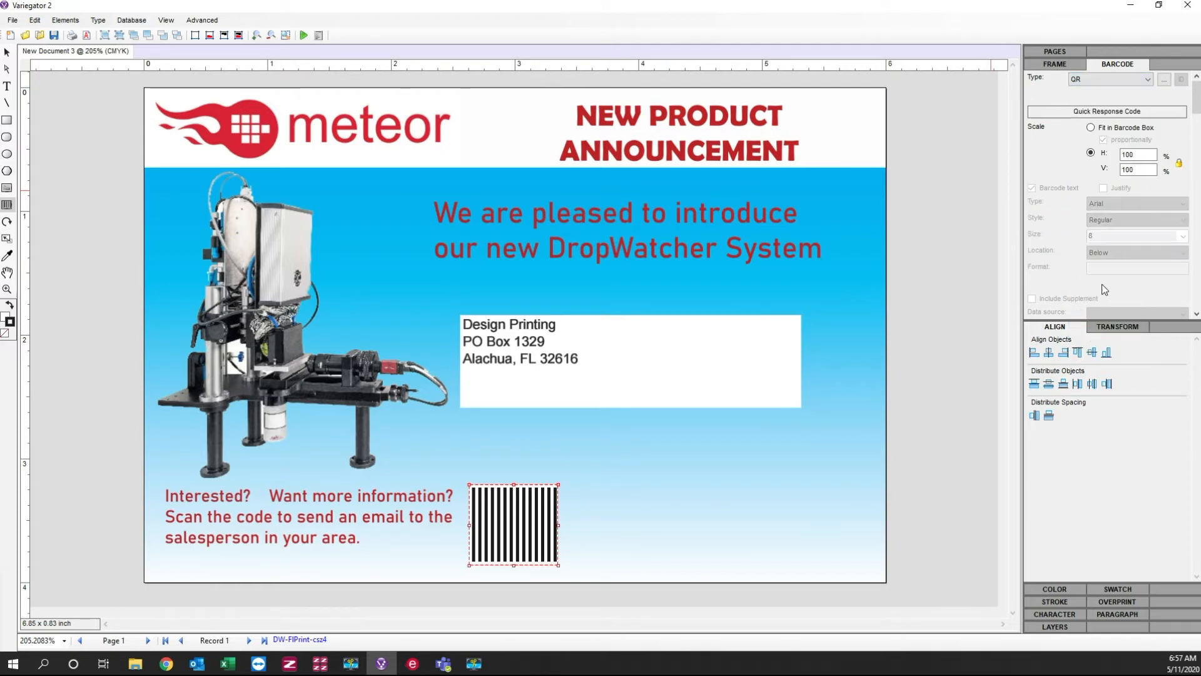
Step: Link the QR code to the Email field and scale it proportionally to fit its barcode box
click(1057, 64)
click(1143, 96)
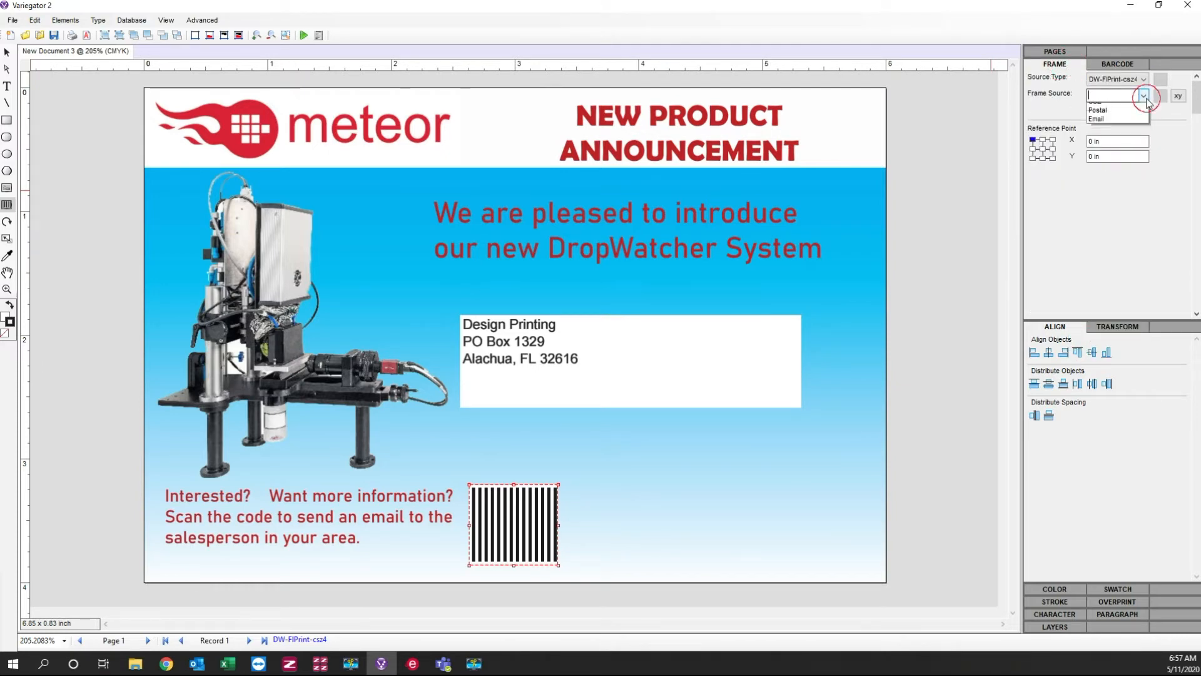
click(1117, 143)
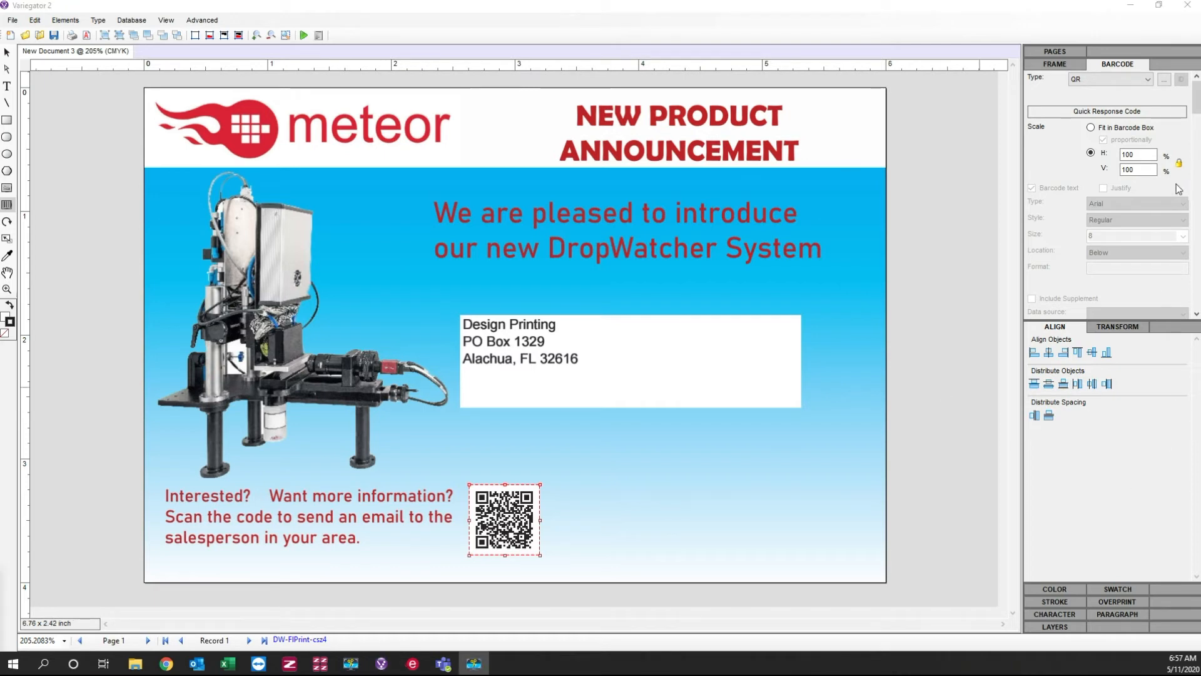
click(1103, 129)
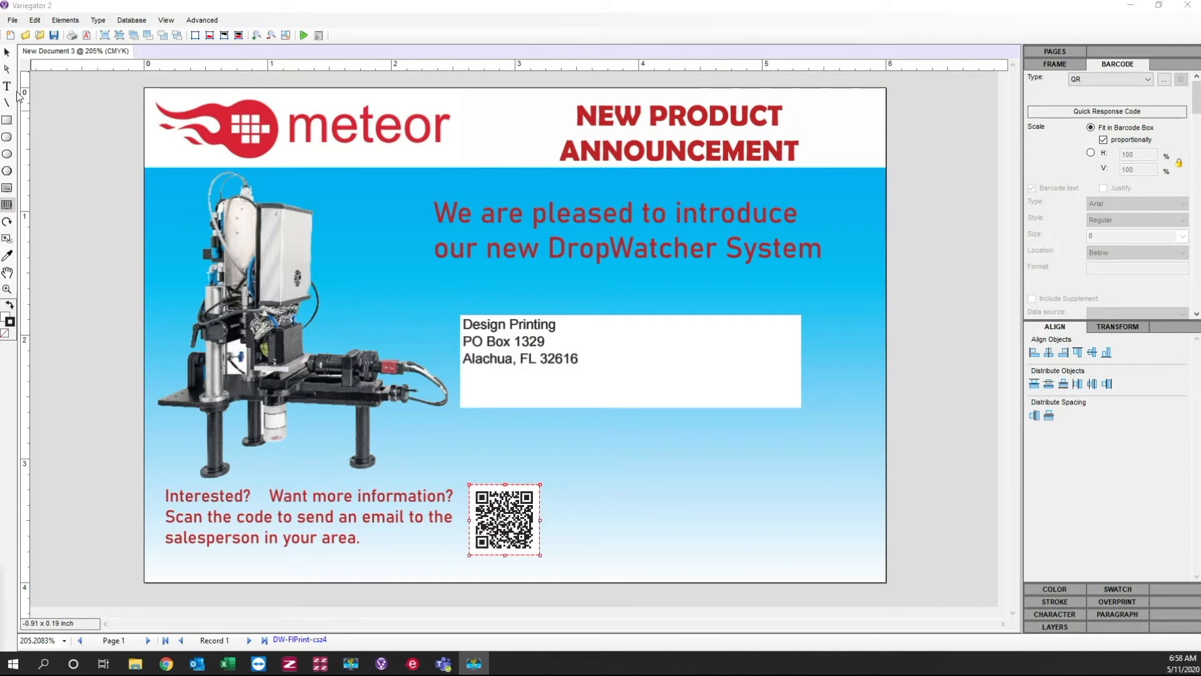
Step: Add a text frame in the page's lower-right corner containing the date 05-11-2020
click(8, 88)
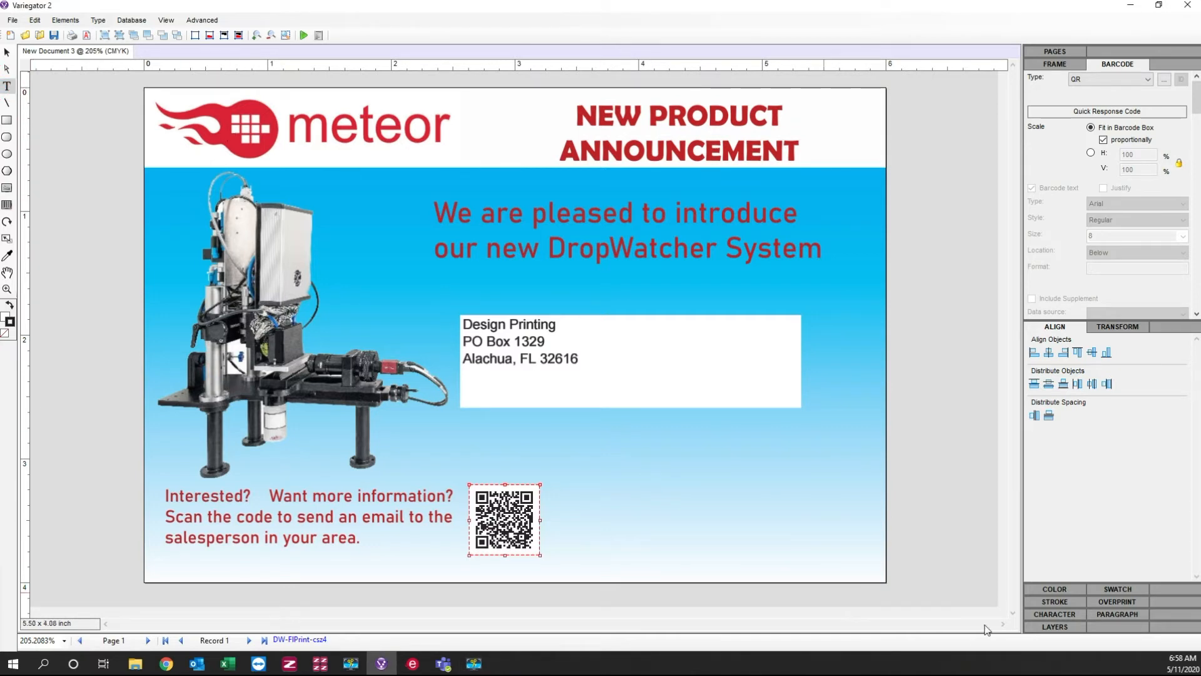
drag(783, 563, 876, 580)
text(May)
key(BackSpace)
key(BackSpace)
key(BackSpace)
text(05-11-2020)
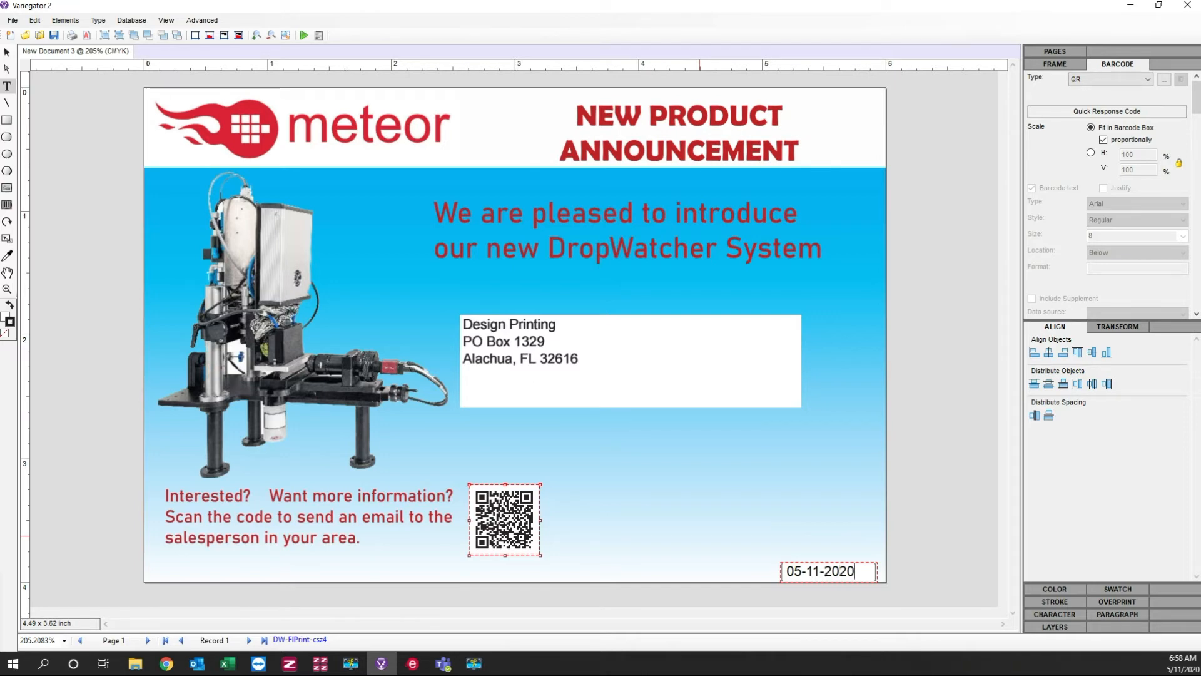
Step: Set the font size of the date text to 5 pt
drag(858, 573, 775, 563)
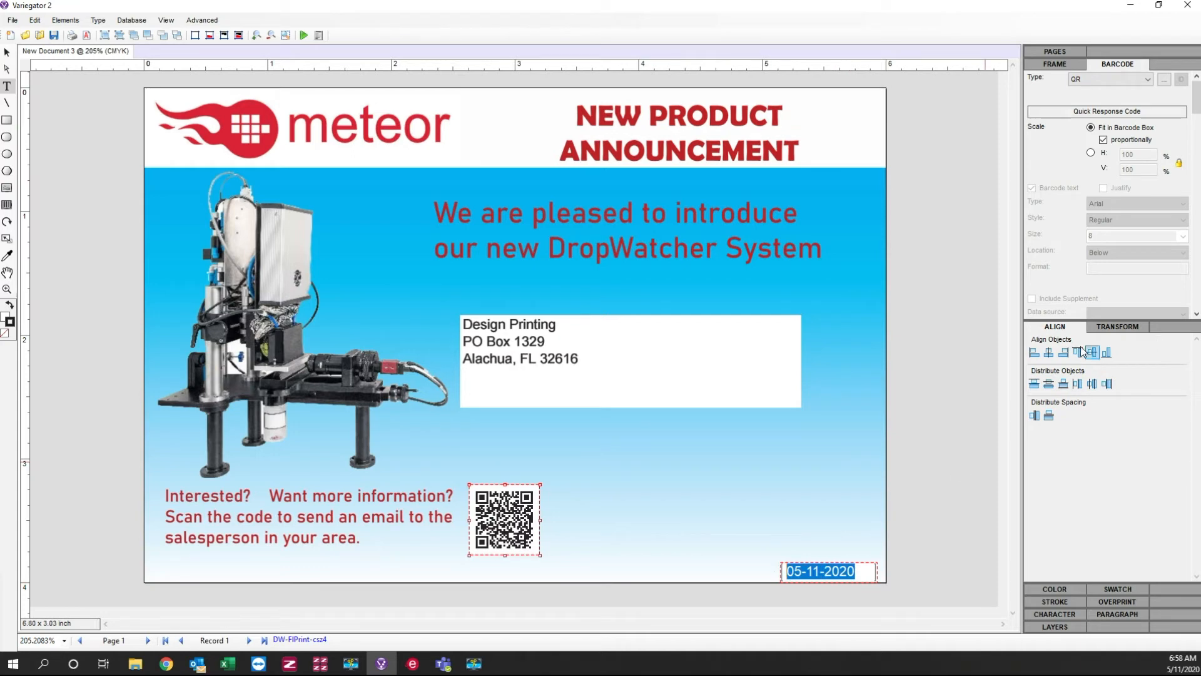
click(1068, 614)
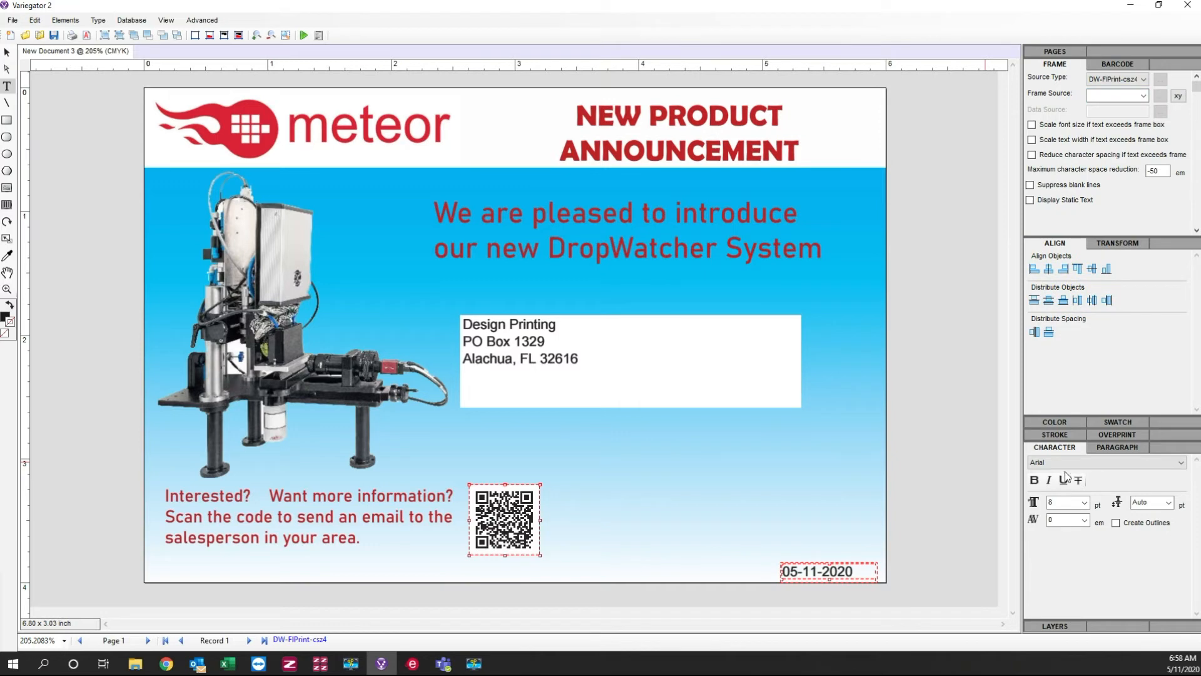
drag(1075, 502, 1007, 502)
text(5)
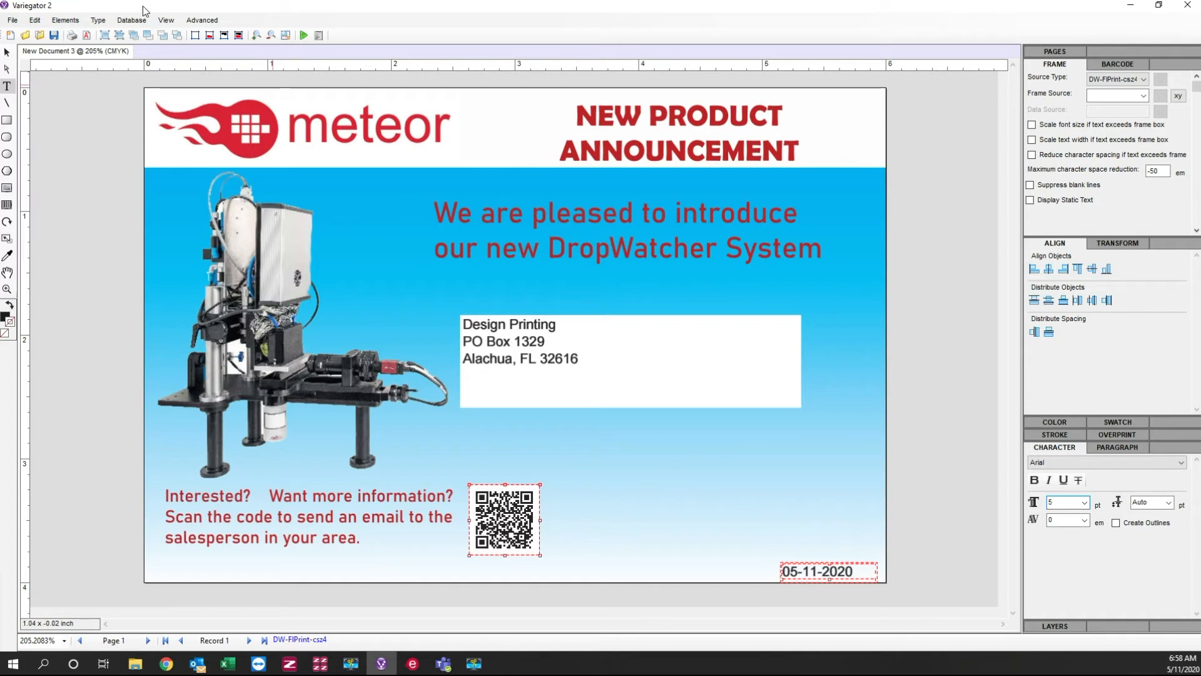
Step: Narrow the date frame from its right side so it fits closely around the date text
click(7, 52)
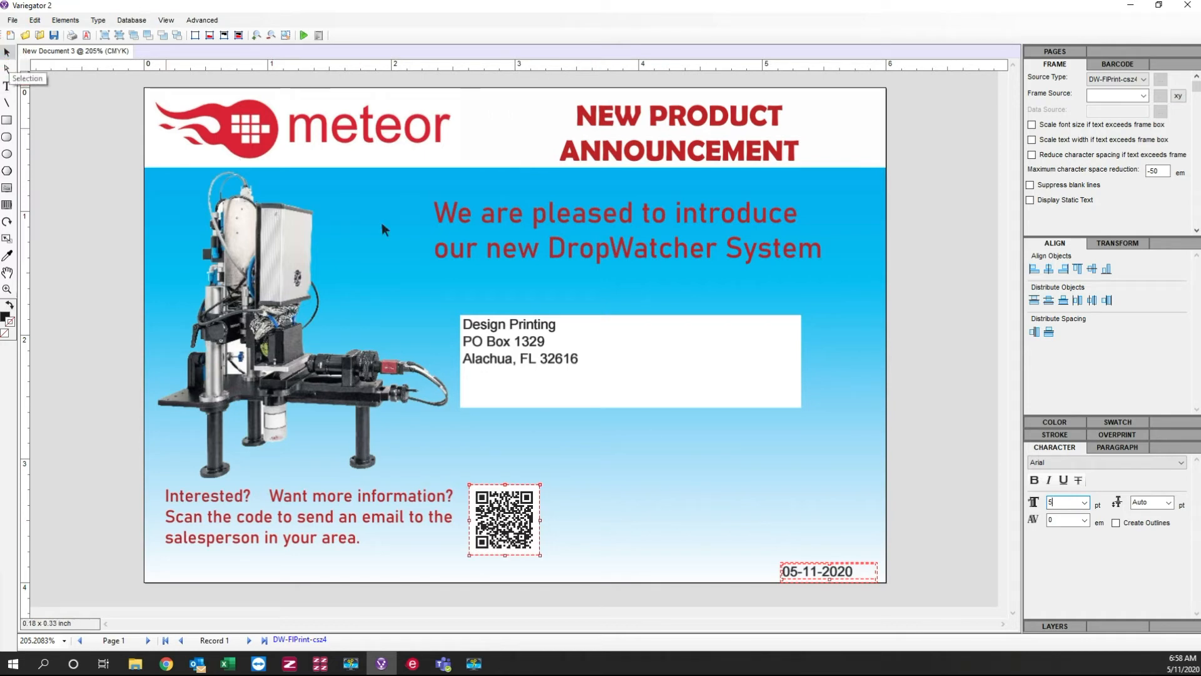
click(827, 574)
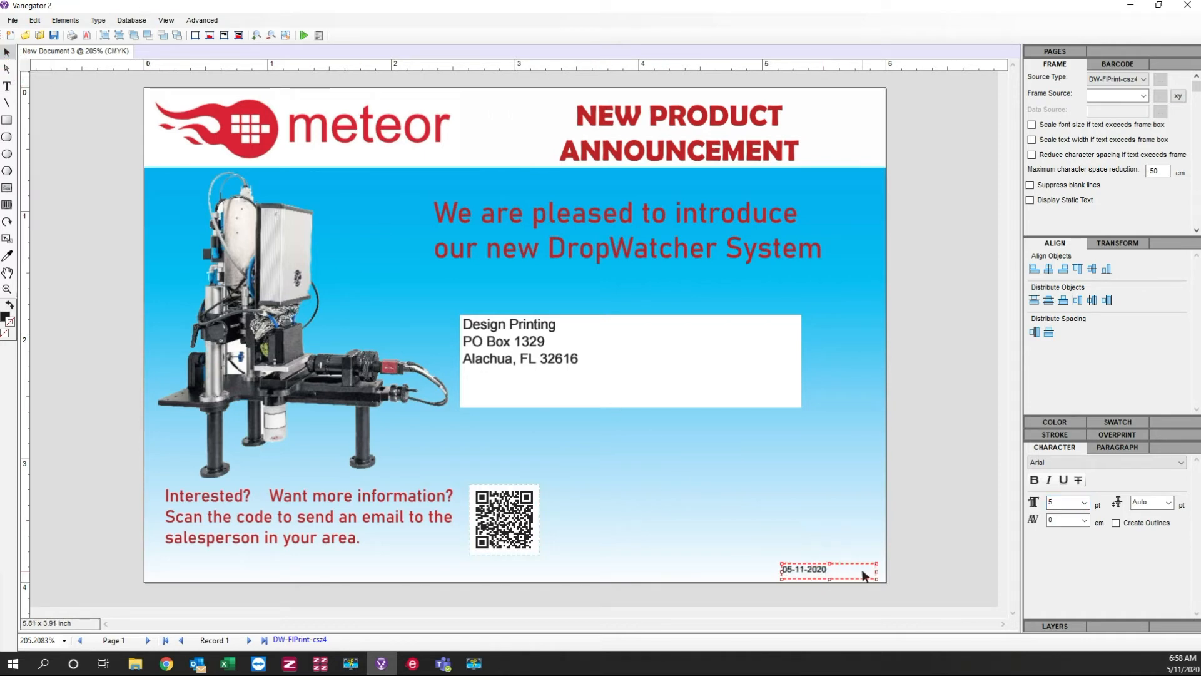
click(877, 581)
drag(869, 577, 845, 581)
Step: Center the date text within its frame and move the frame right, close to the page's right edge
click(1093, 448)
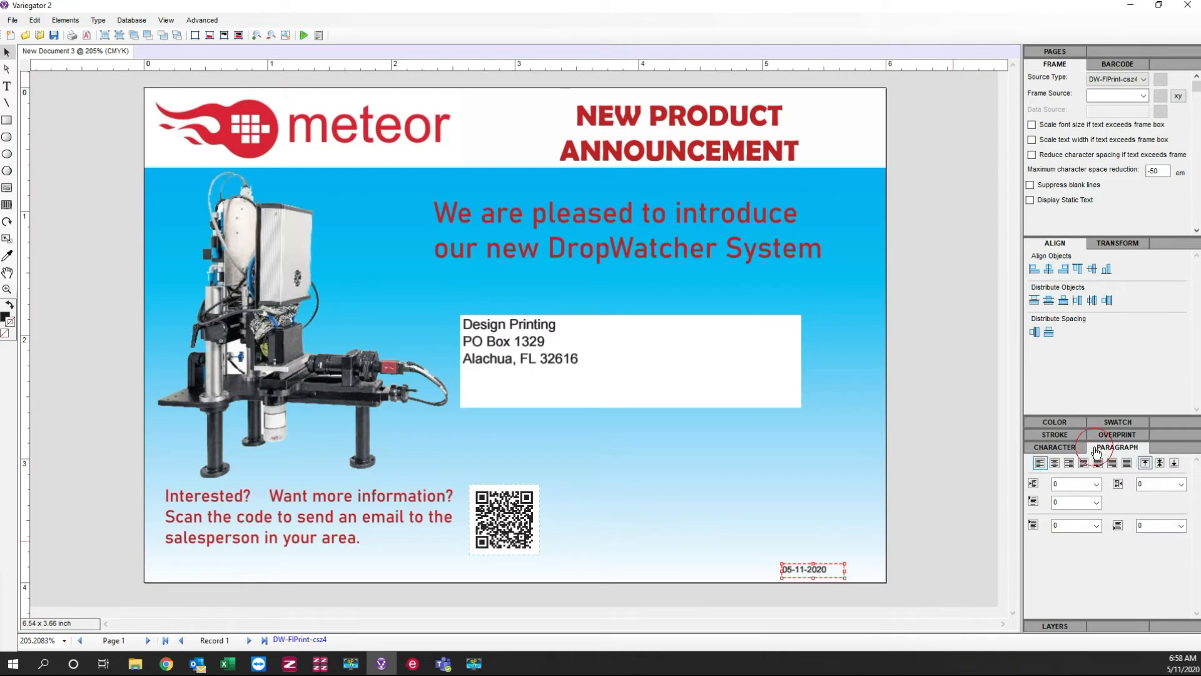
click(1056, 463)
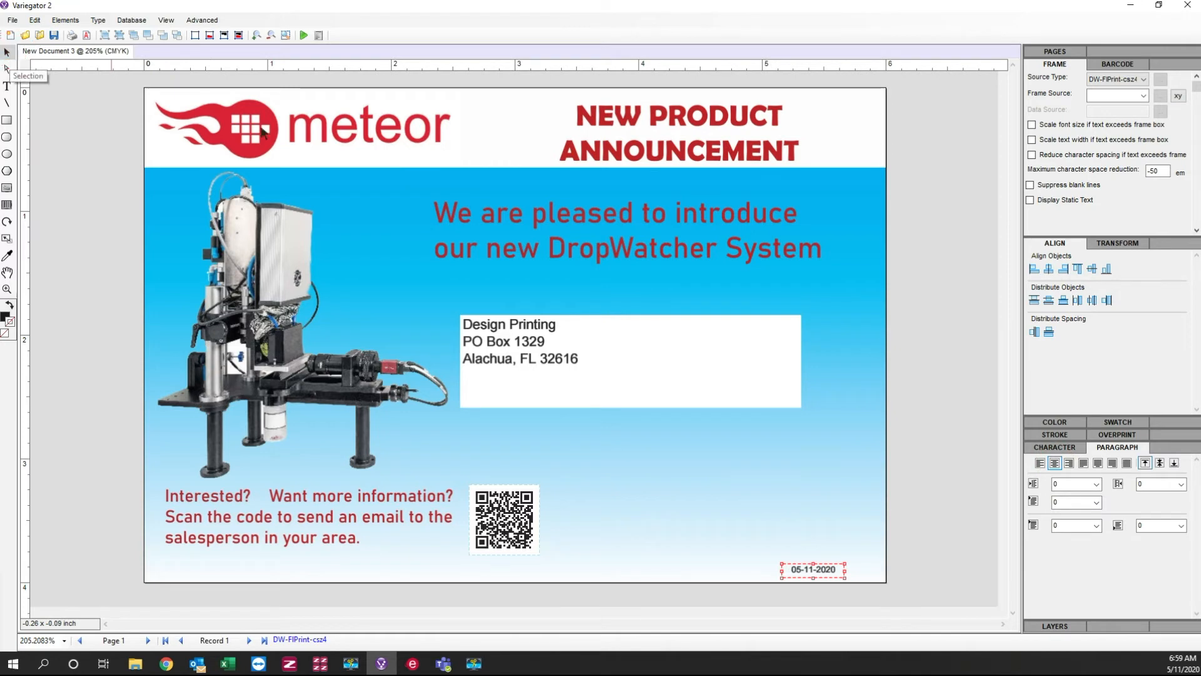
drag(814, 571, 852, 571)
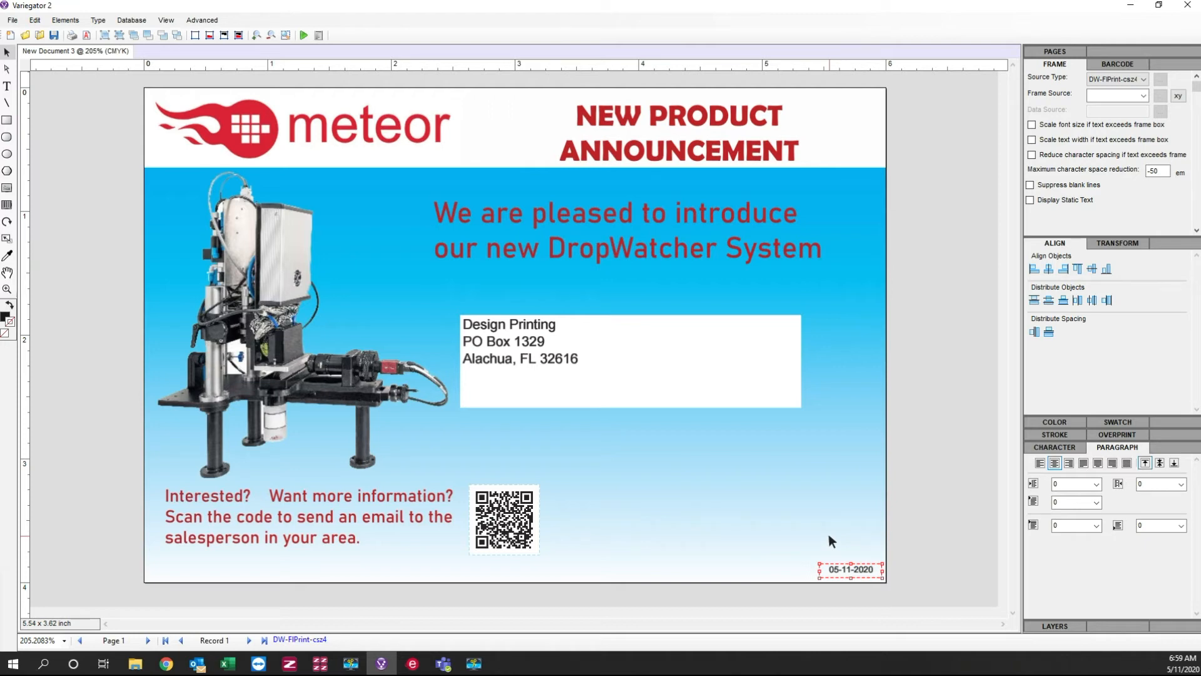
click(824, 528)
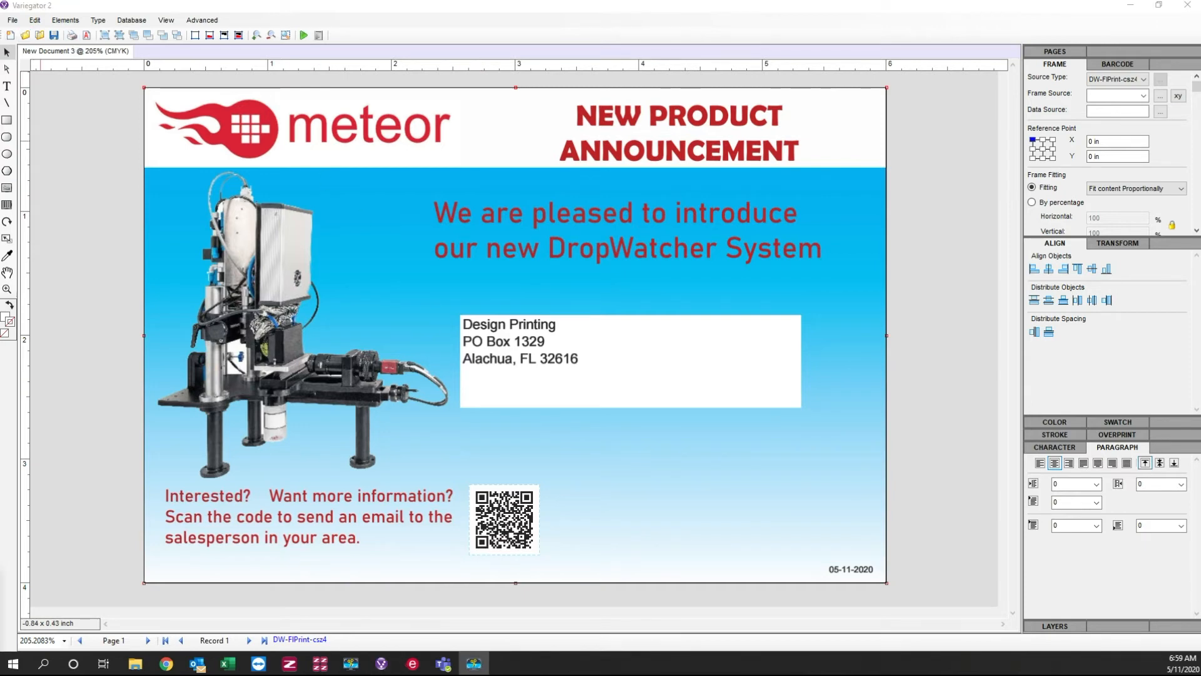
Step: Draw a barcode frame below the address lines in the white area and set its barcode type to Postnet
click(7, 205)
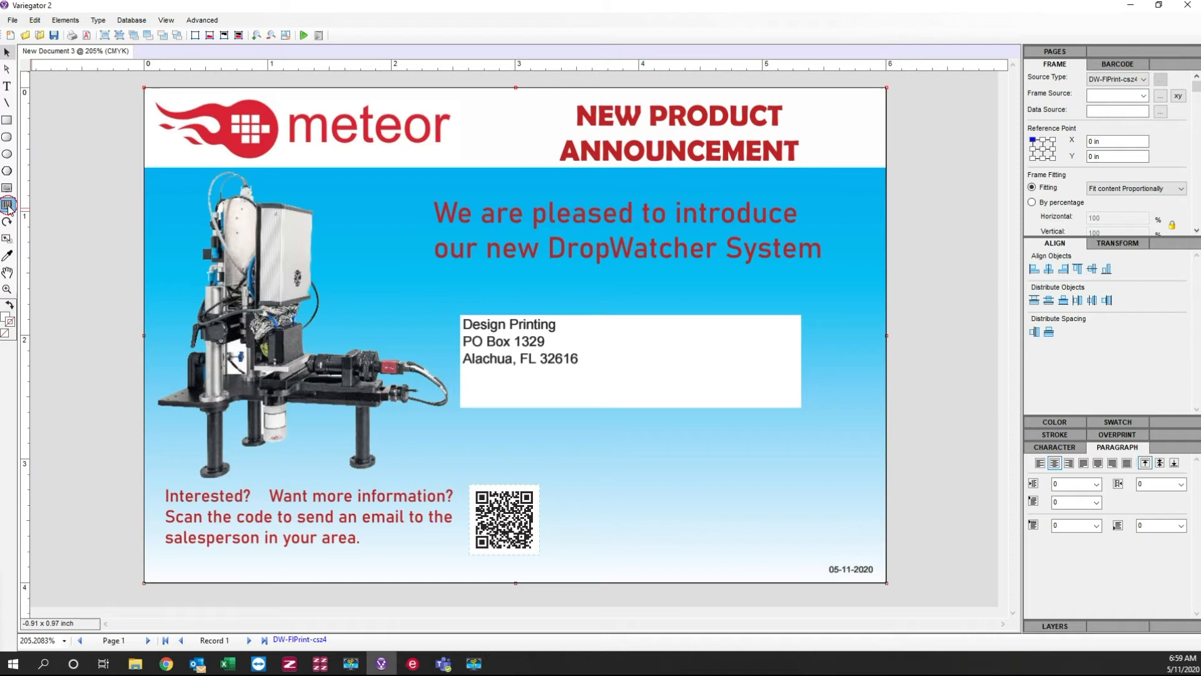
click(467, 391)
click(1147, 82)
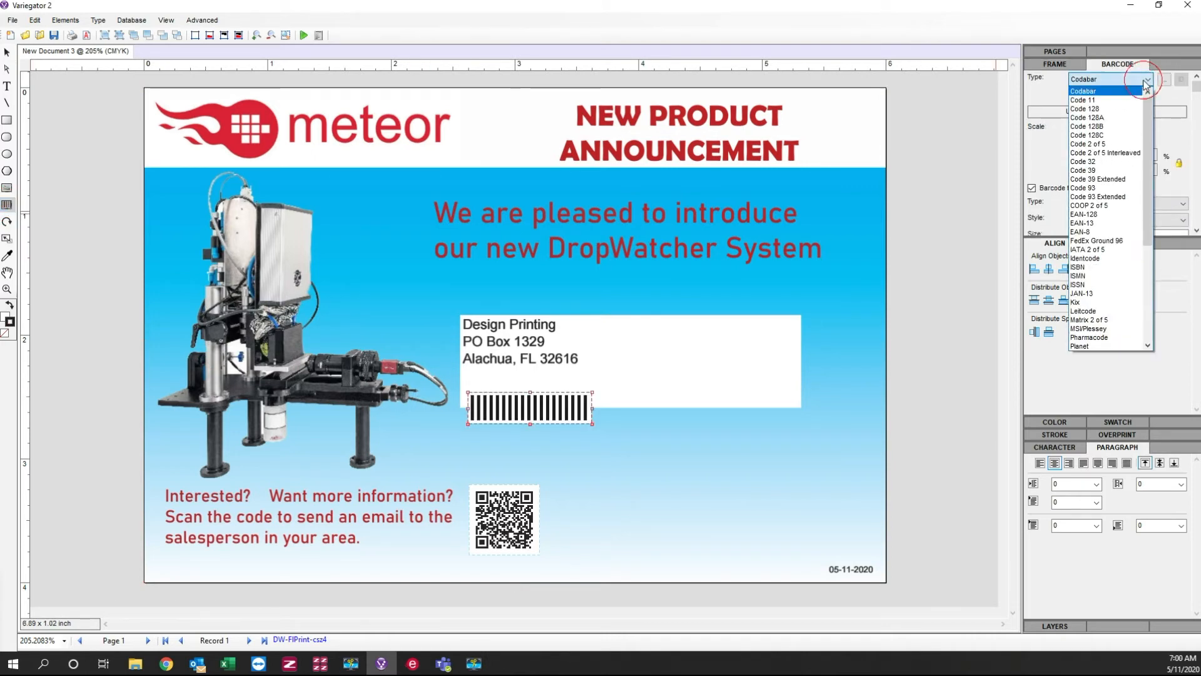
scroll(1103, 313, down, 5)
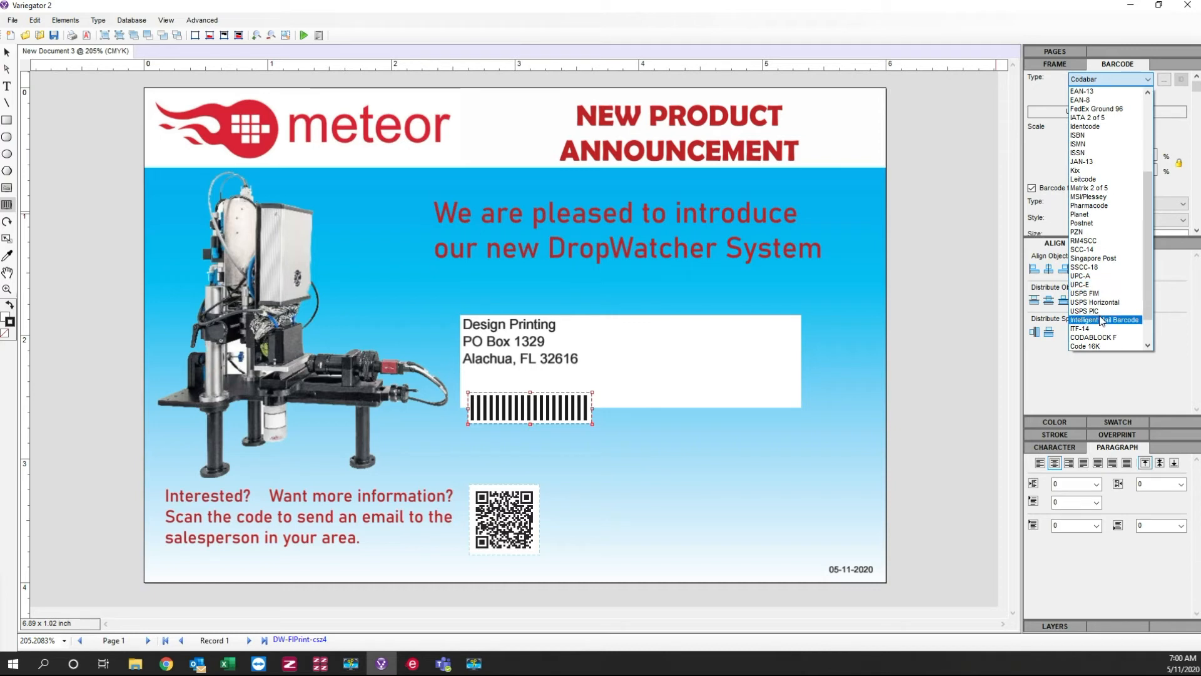
scroll(1103, 316, down, 1)
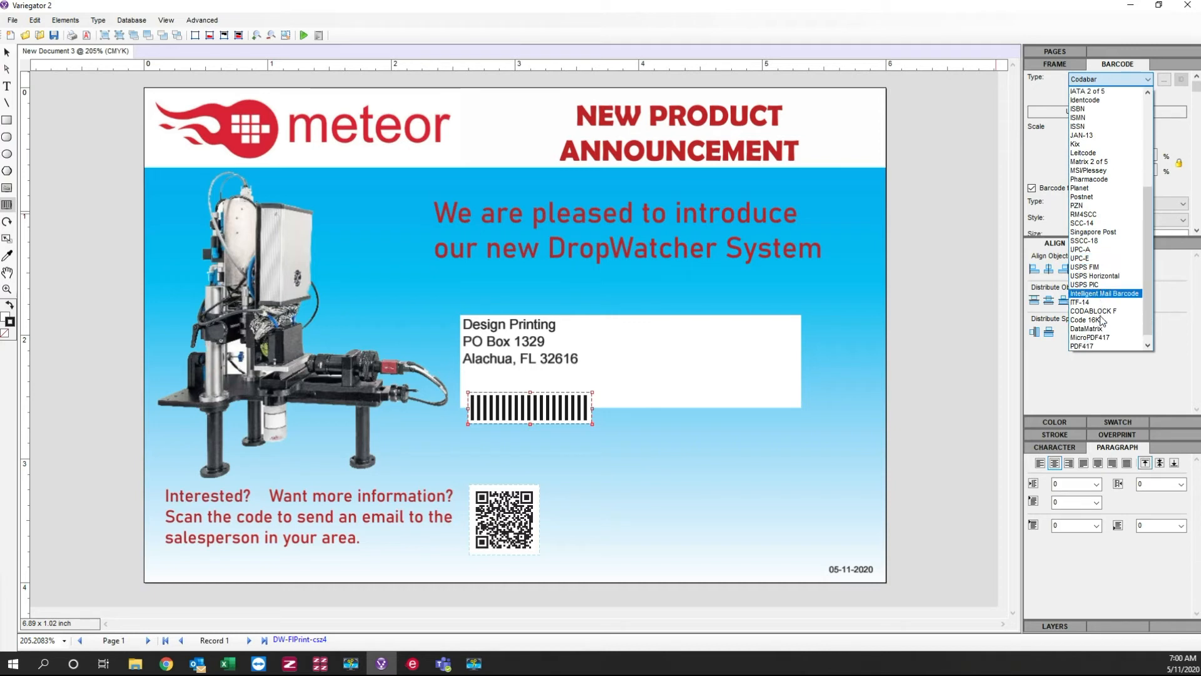
click(1082, 198)
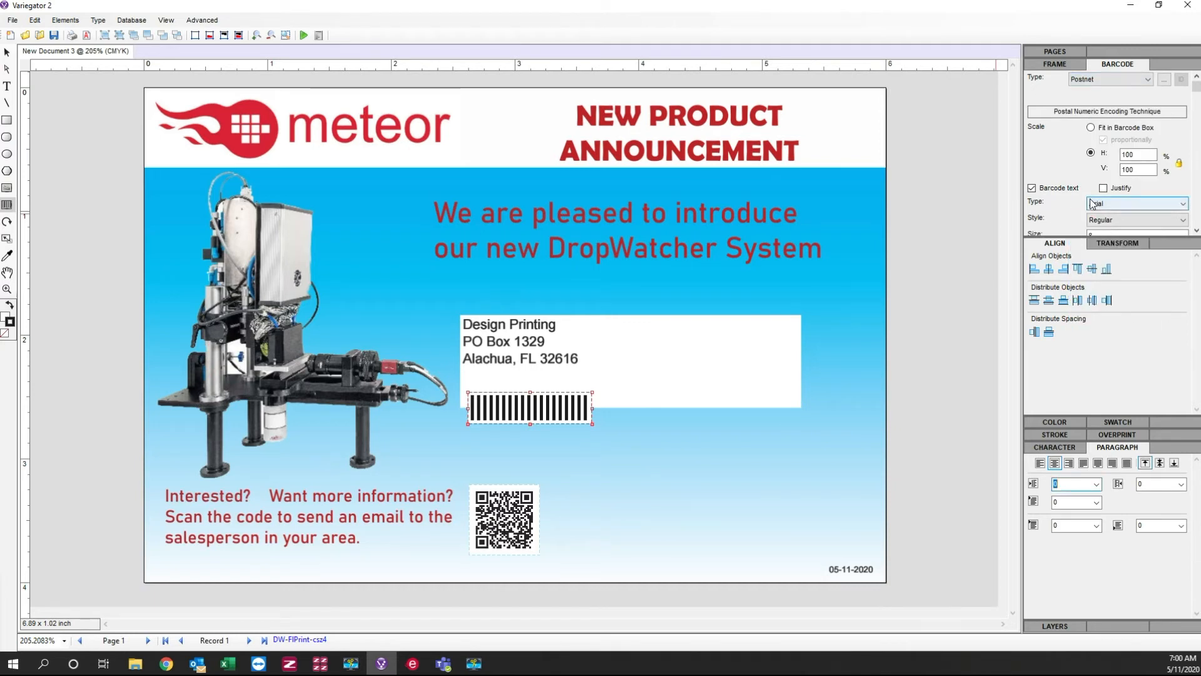
Step: Link the Postnet barcode to the Postal field and turn off its barcode text
click(1055, 64)
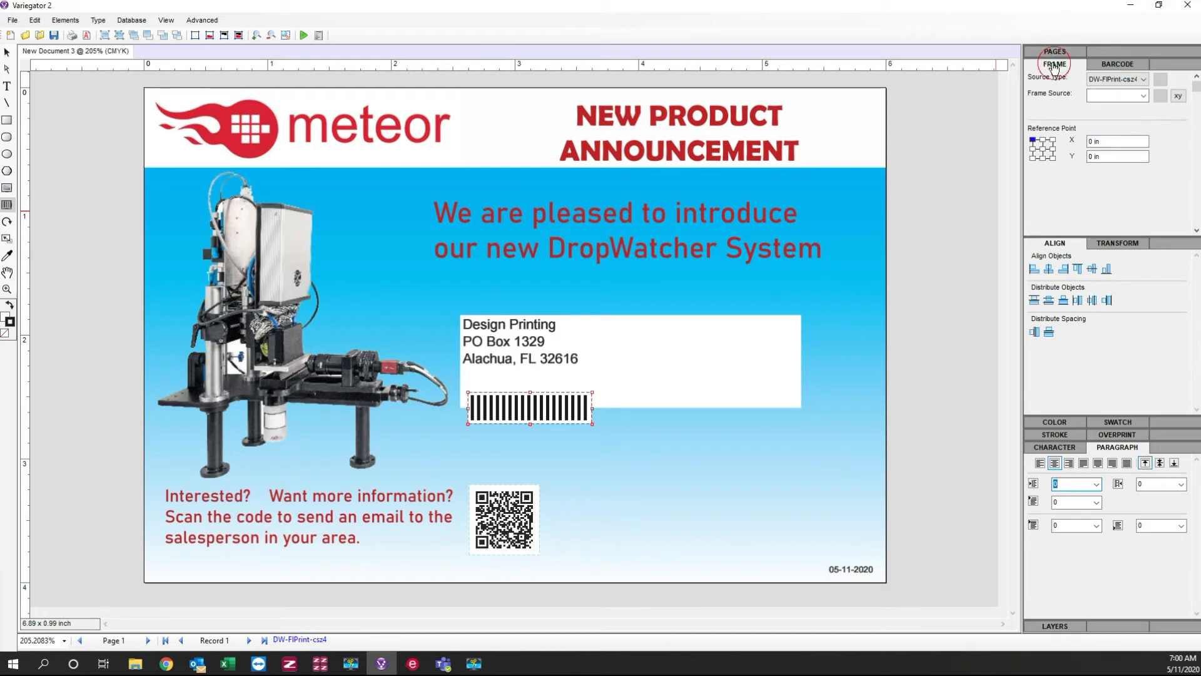
click(1142, 95)
click(1109, 135)
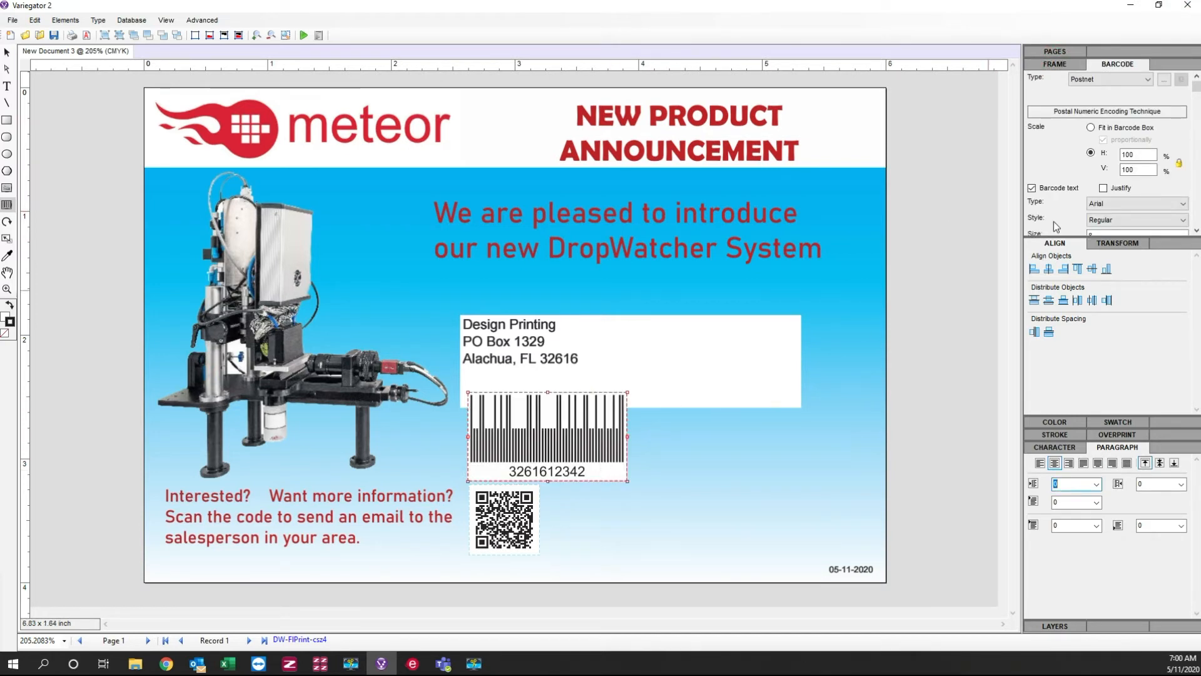
click(1036, 189)
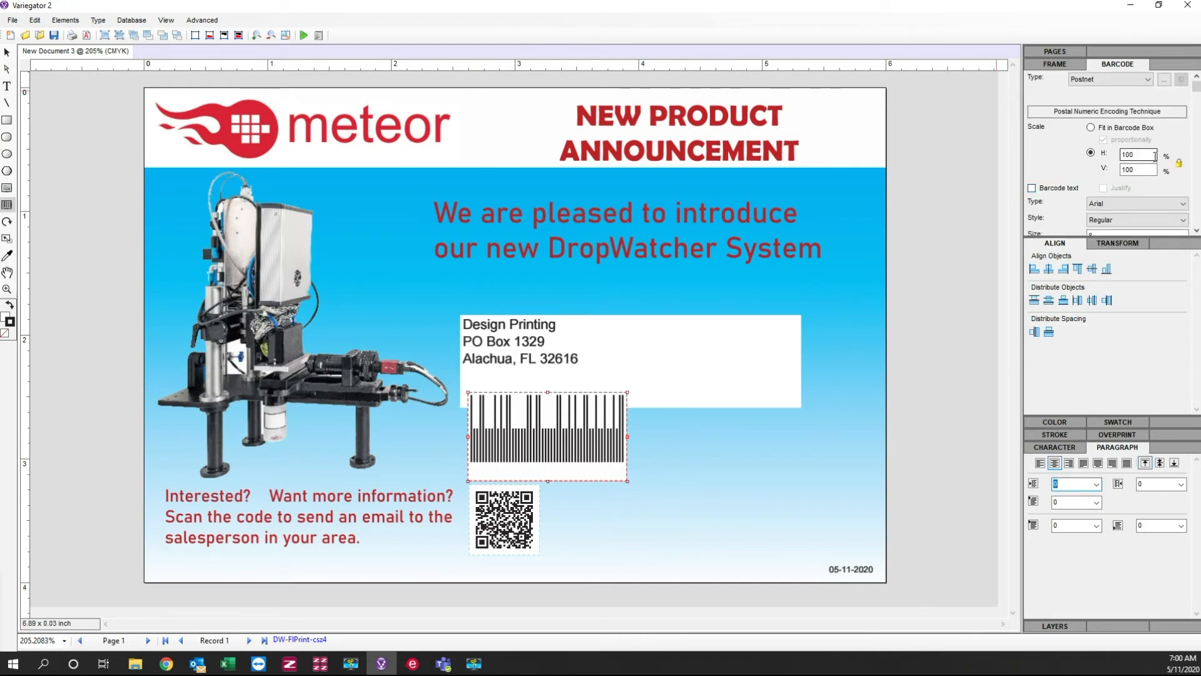
Step: Set the Postnet barcode to fit its box proportionally and resize the frame to about 2.6 by 0.1 in along the white area's lower edge
click(1124, 128)
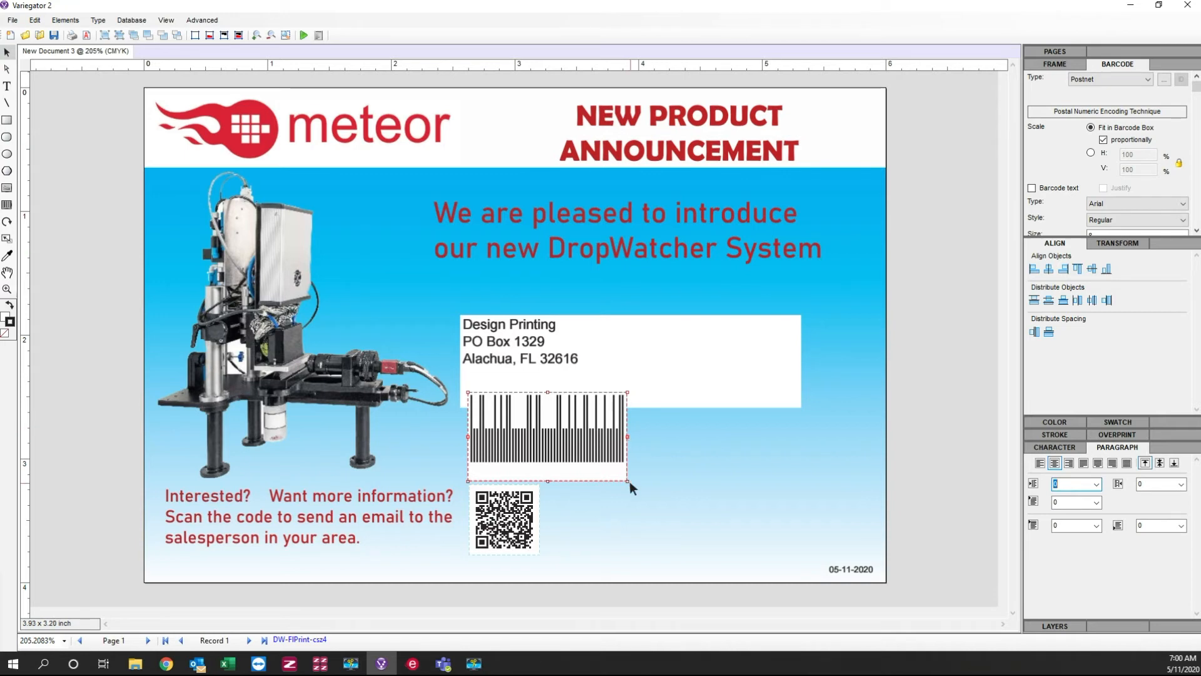
drag(628, 480, 792, 403)
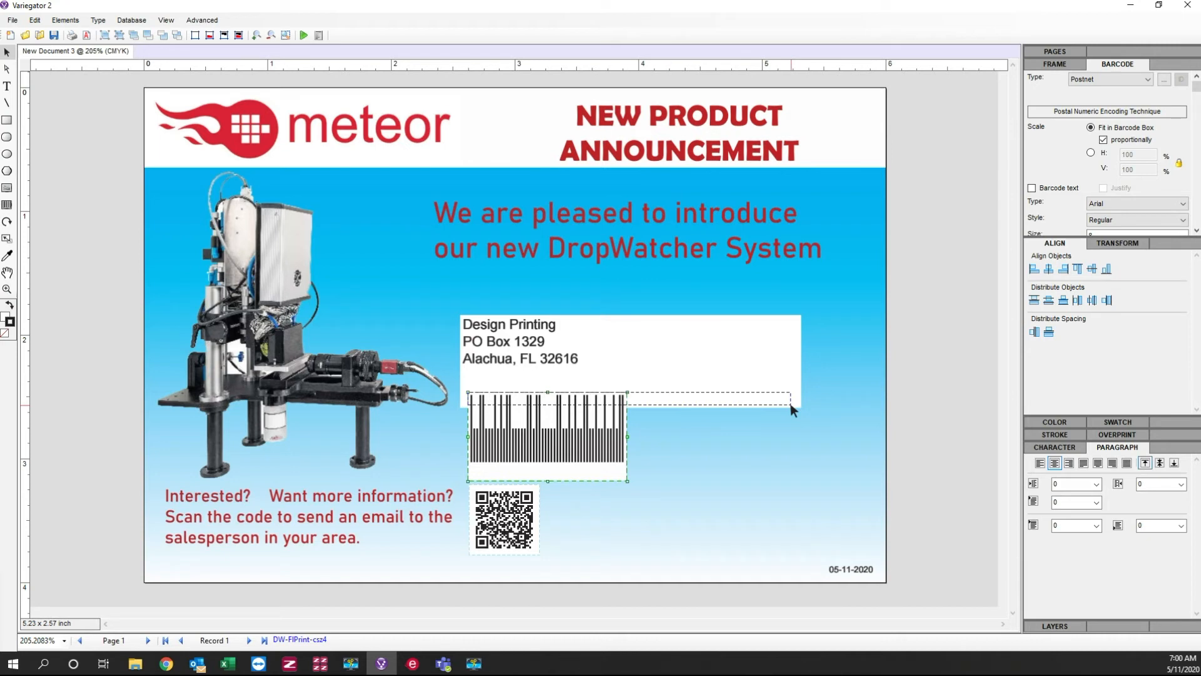
drag(790, 406, 790, 406)
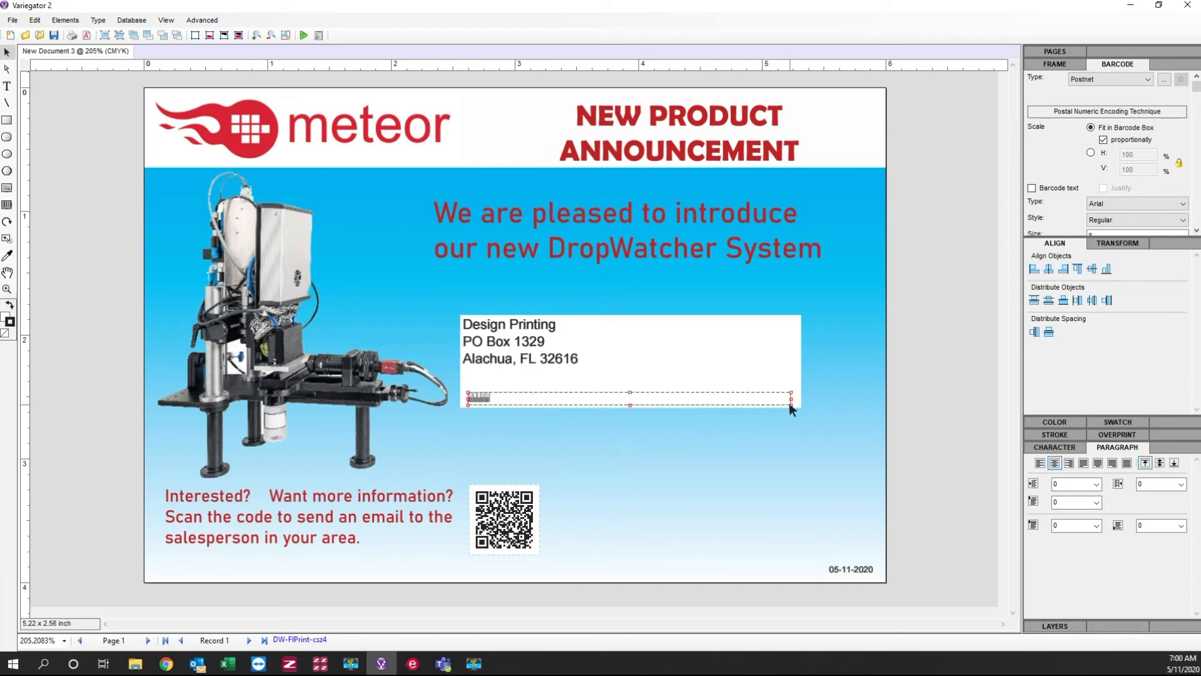
Step: Turn off proportional scaling for the Postnet barcode, heighten its frame to about 0.15 in and shift it slightly down in the white area
click(1118, 139)
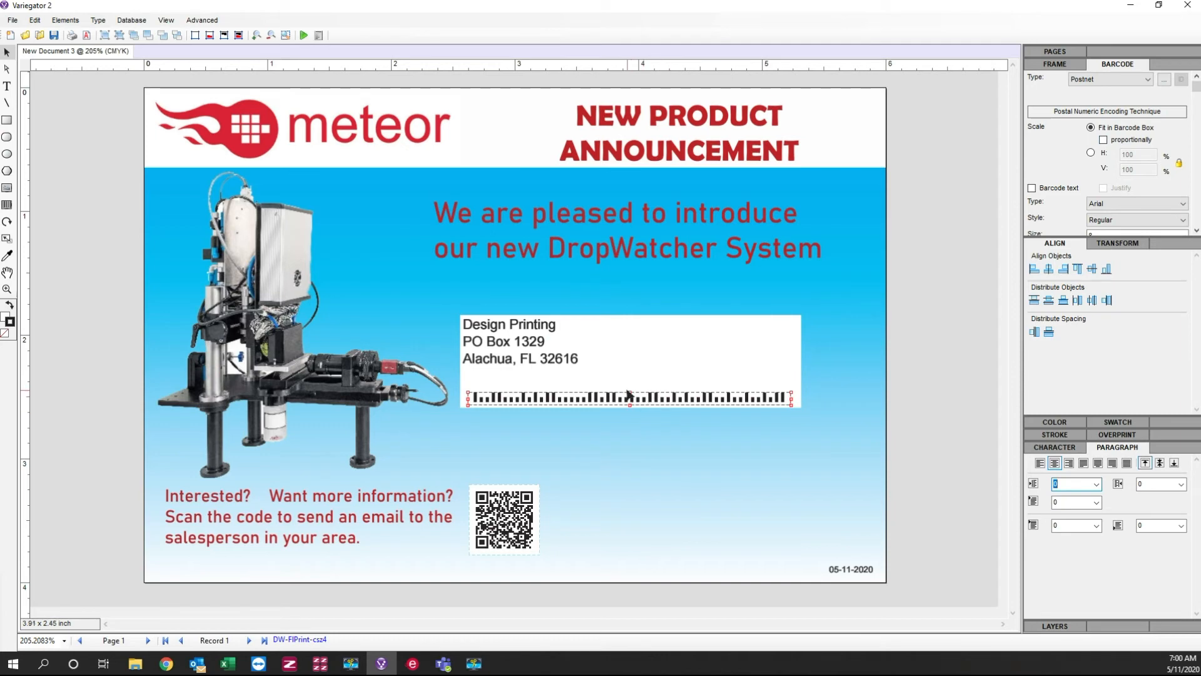
drag(630, 392, 632, 387)
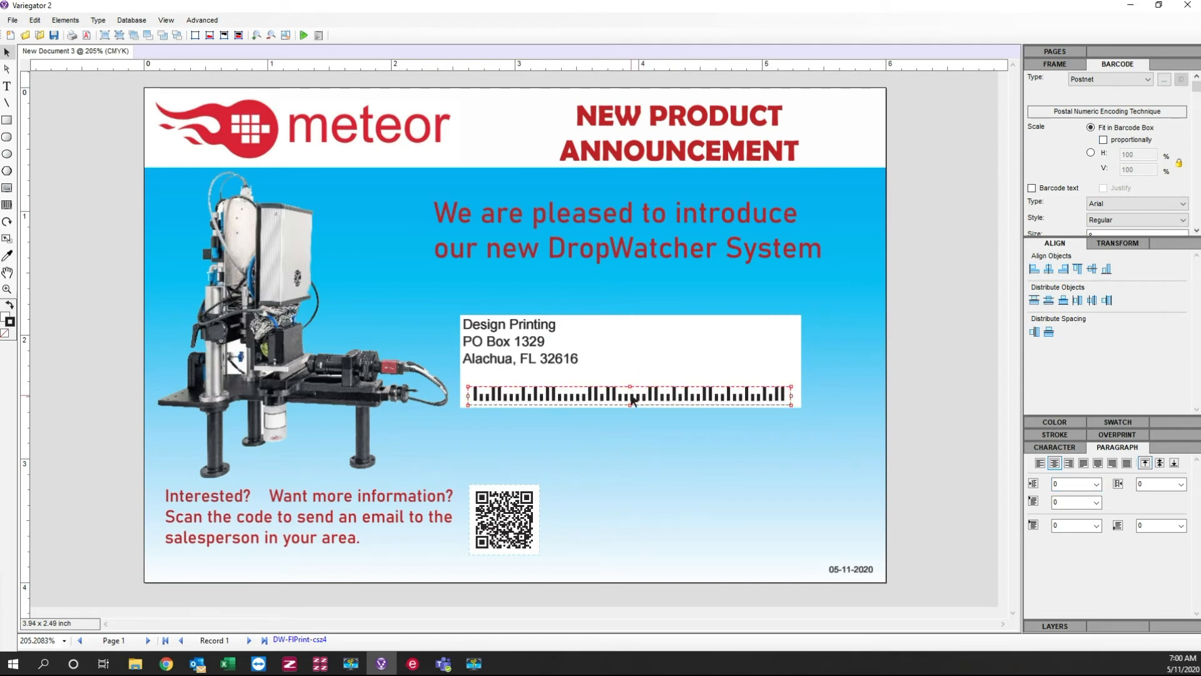
click(655, 426)
click(623, 395)
click(622, 396)
drag(631, 387, 631, 405)
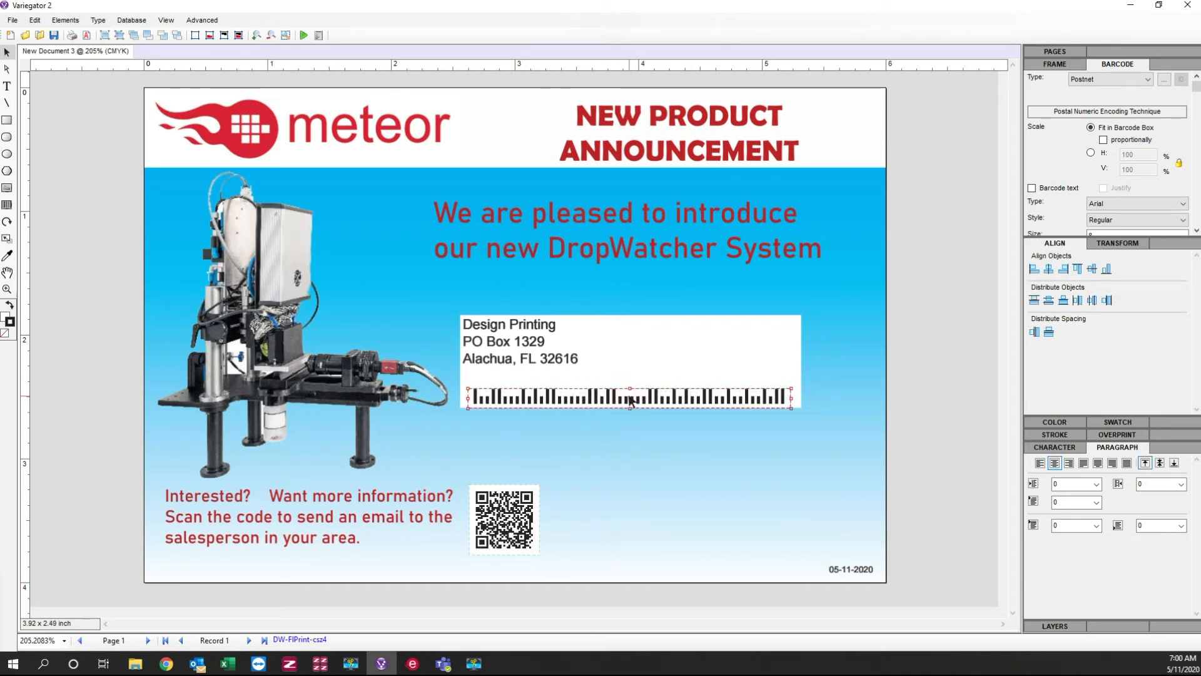
click(637, 438)
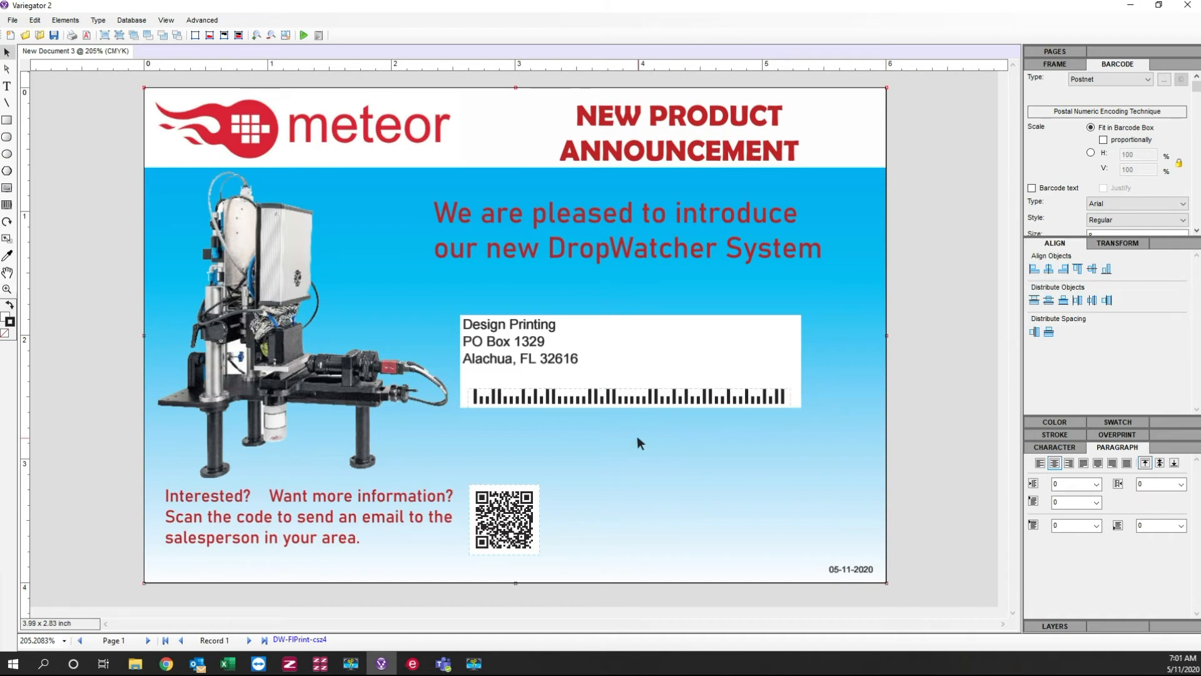
Step: Step through the database records from record 1 to record 6 to check the address lines, QR code and barcode
click(248, 640)
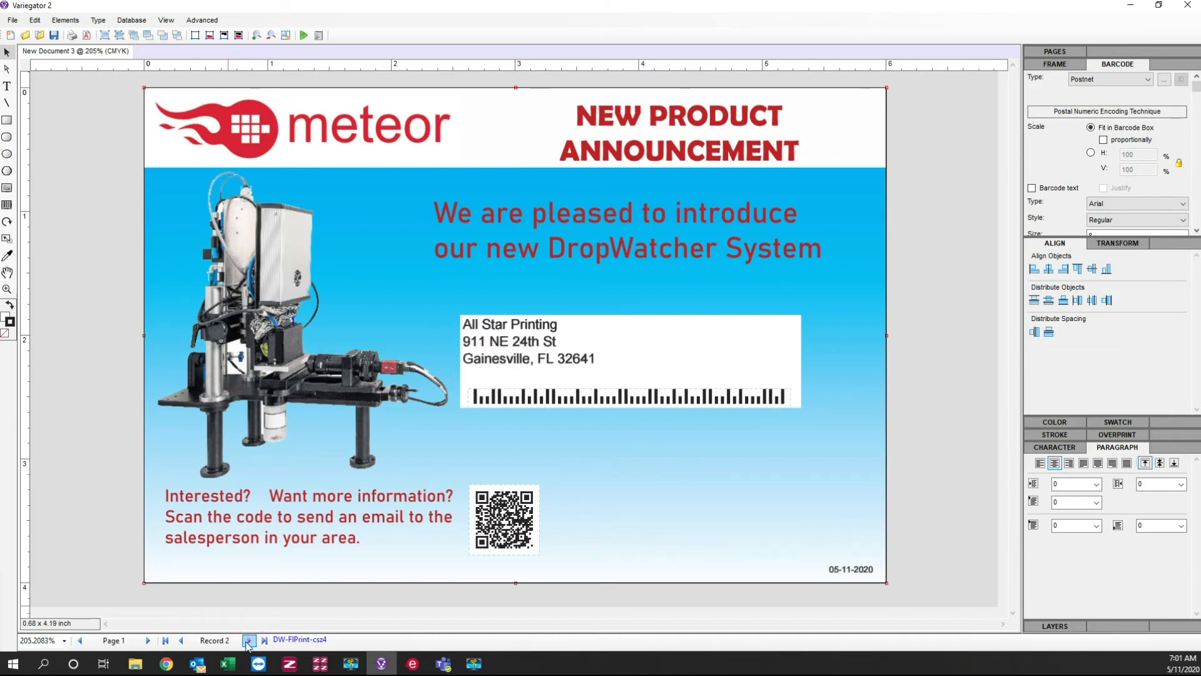
click(248, 640)
click(248, 640)
click(248, 640)
click(249, 640)
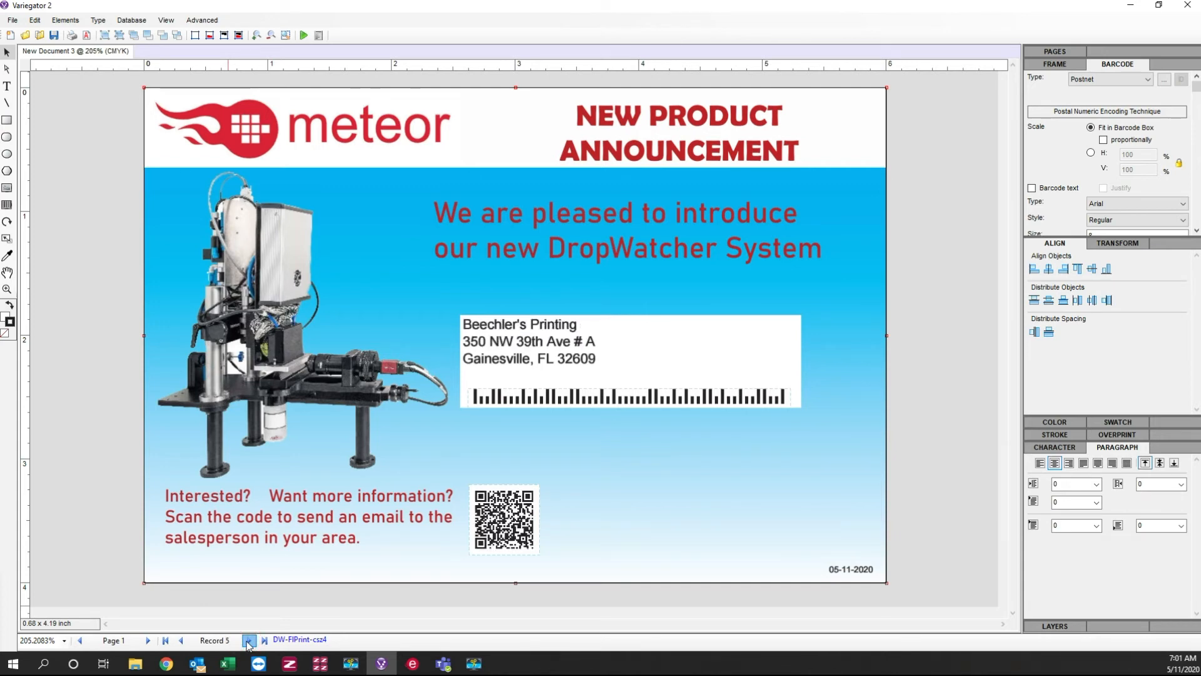
click(249, 641)
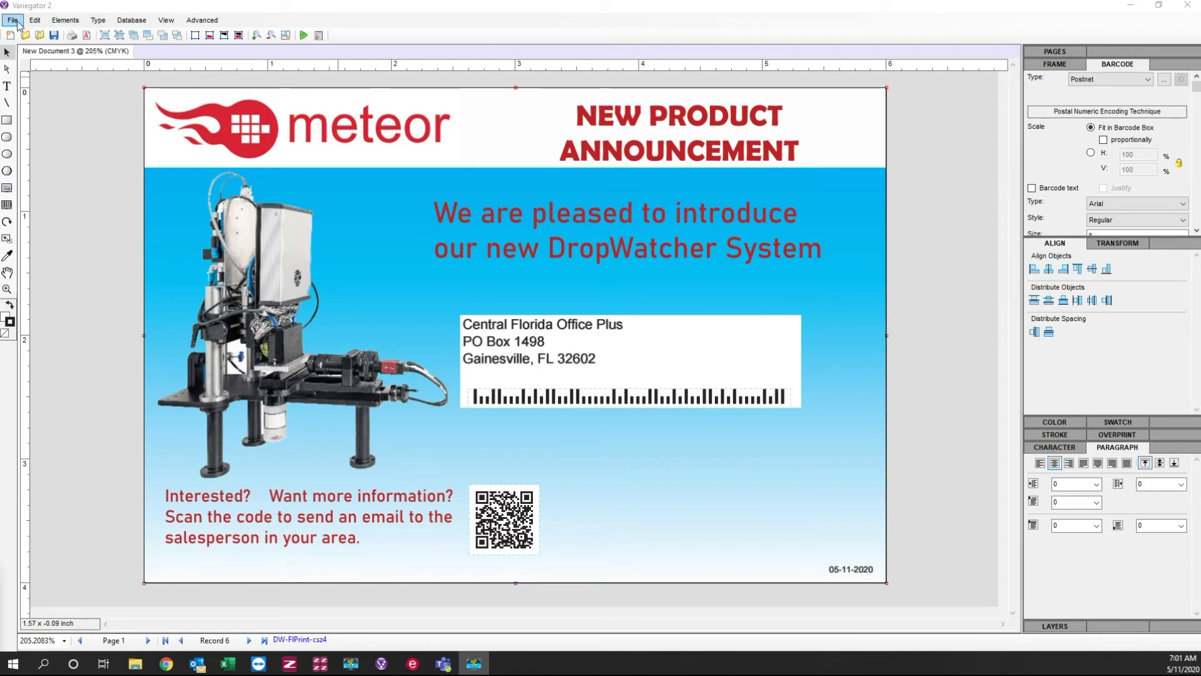
Step: Print all records with all elements to a PDF named DW-Mailer-051120.PDF in the 1A-eLab Pro folder
click(18, 21)
click(18, 22)
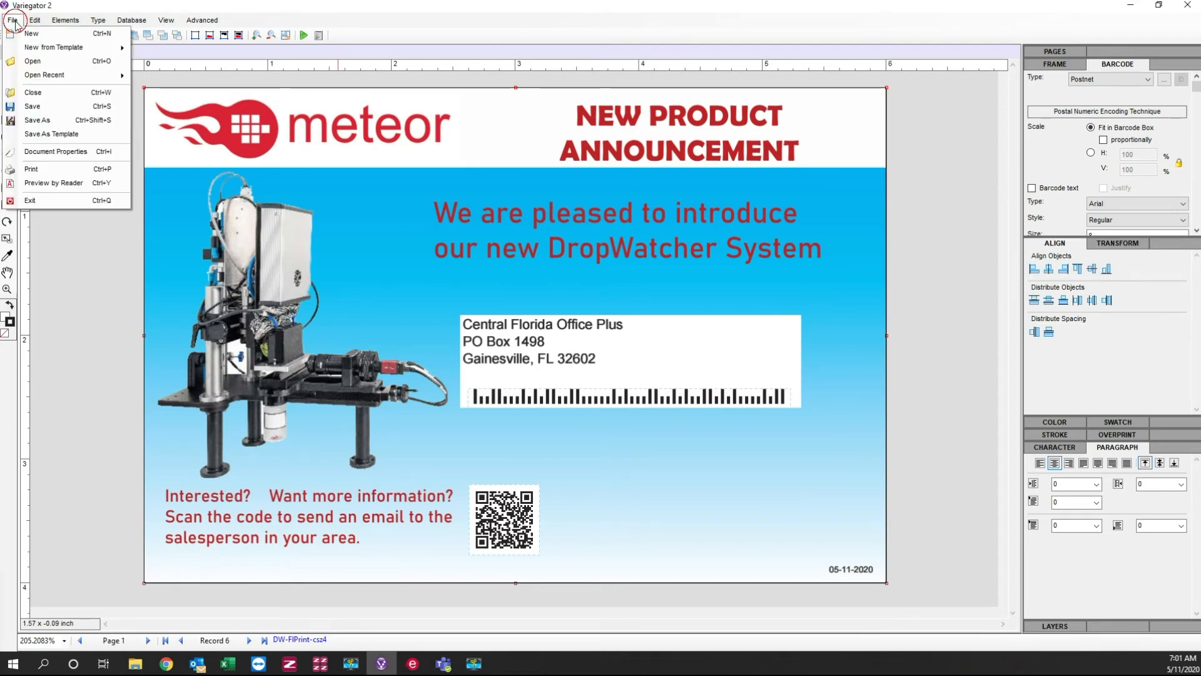
click(28, 166)
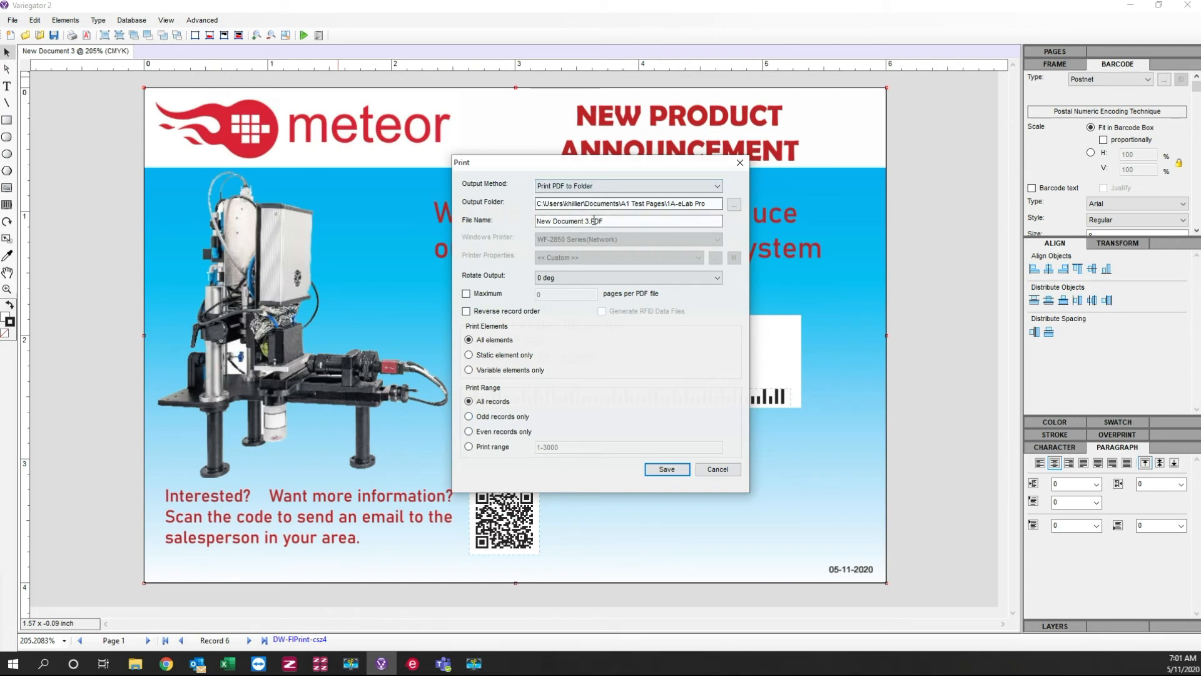
drag(589, 221, 536, 222)
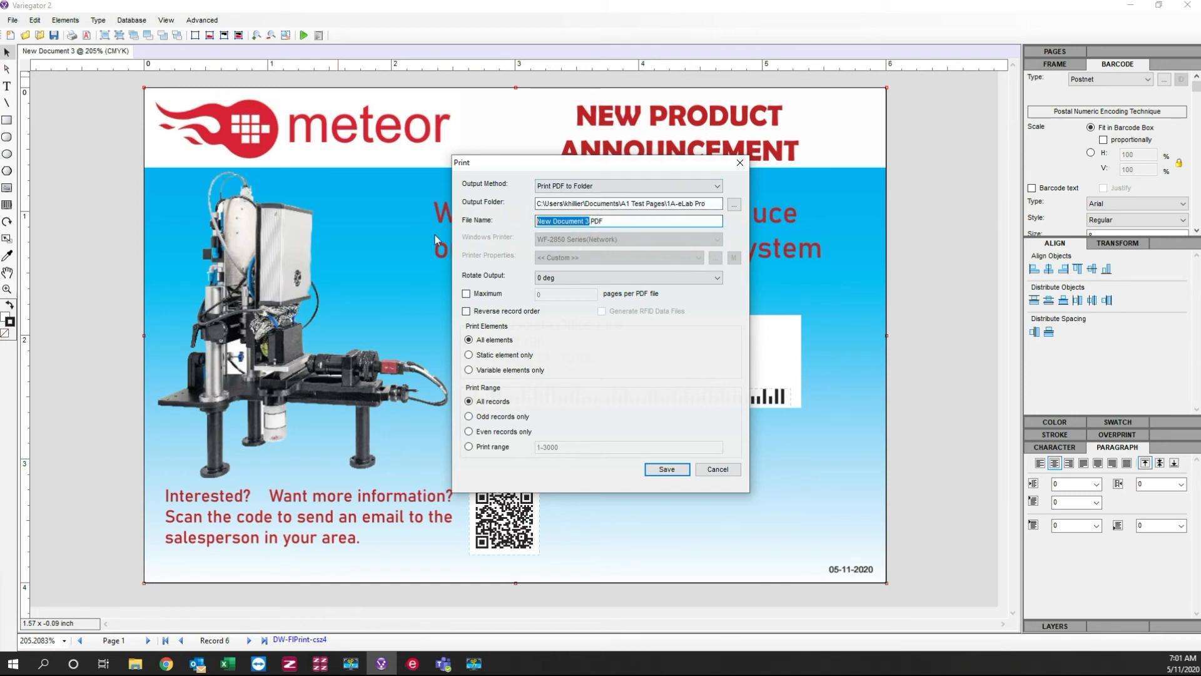
text(DE)
key(BackSpace)
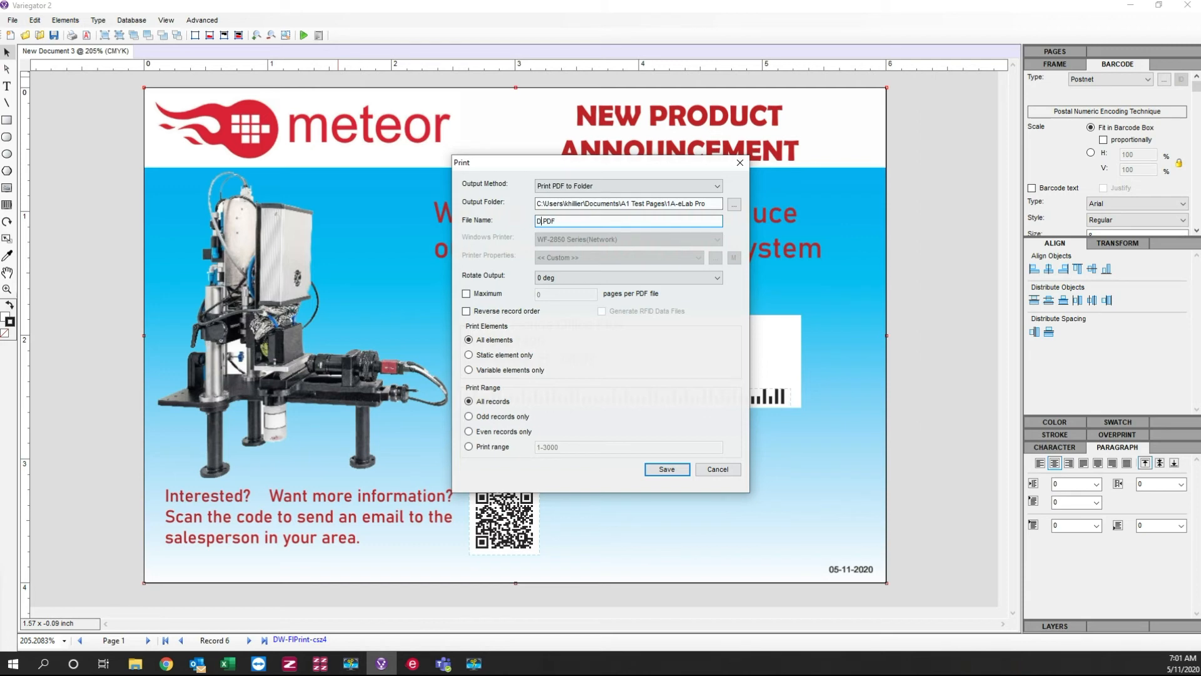
text(W-Mailer-051120)
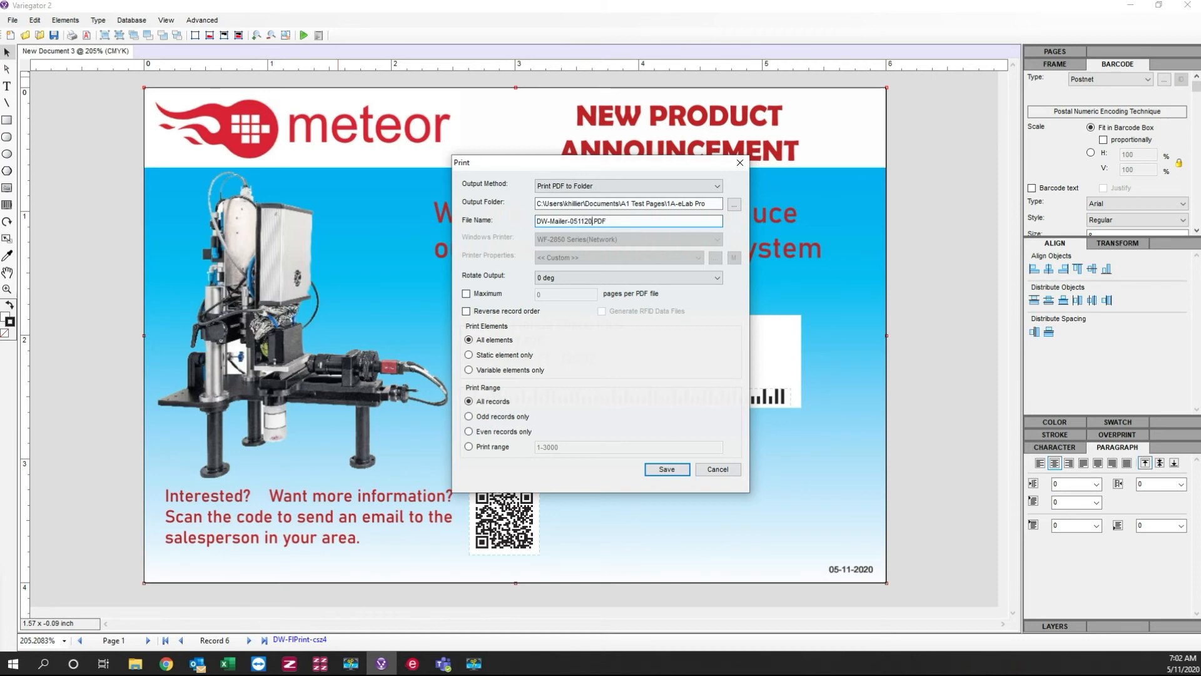
click(660, 475)
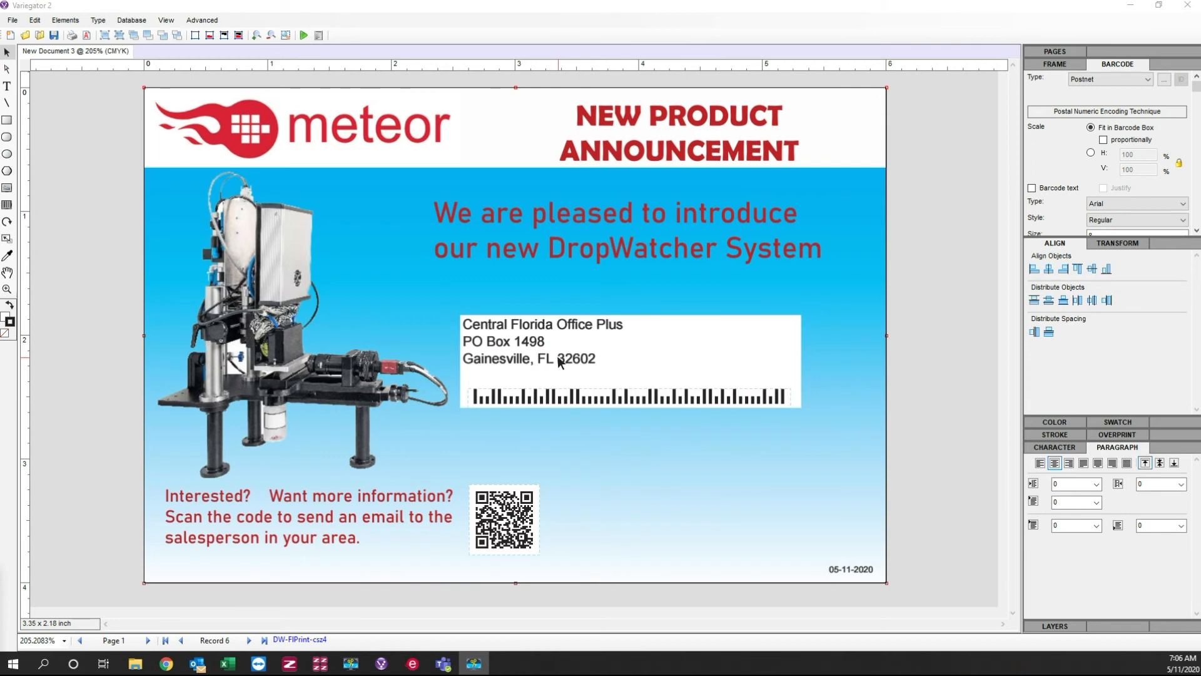
Step: Open DW-Mailer-051120.PDF from the desktop's 1A-eLab Pro folder in Acrobat and look through its first pages
click(1134, 8)
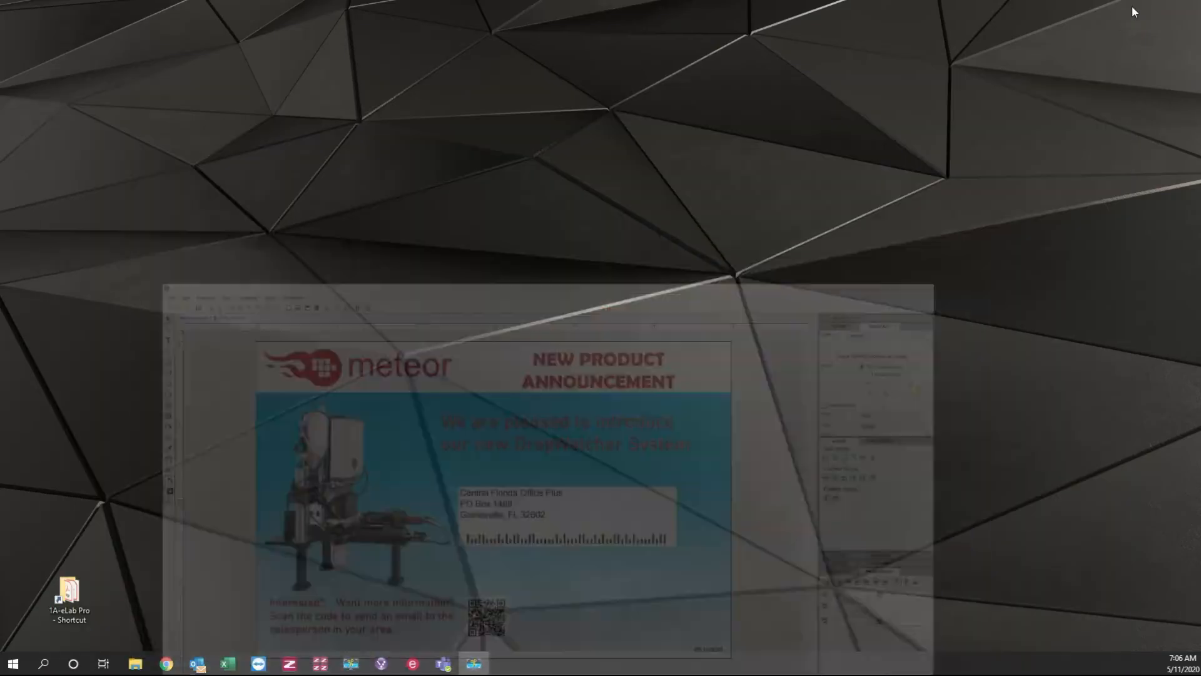
click(61, 603)
double_click(61, 603)
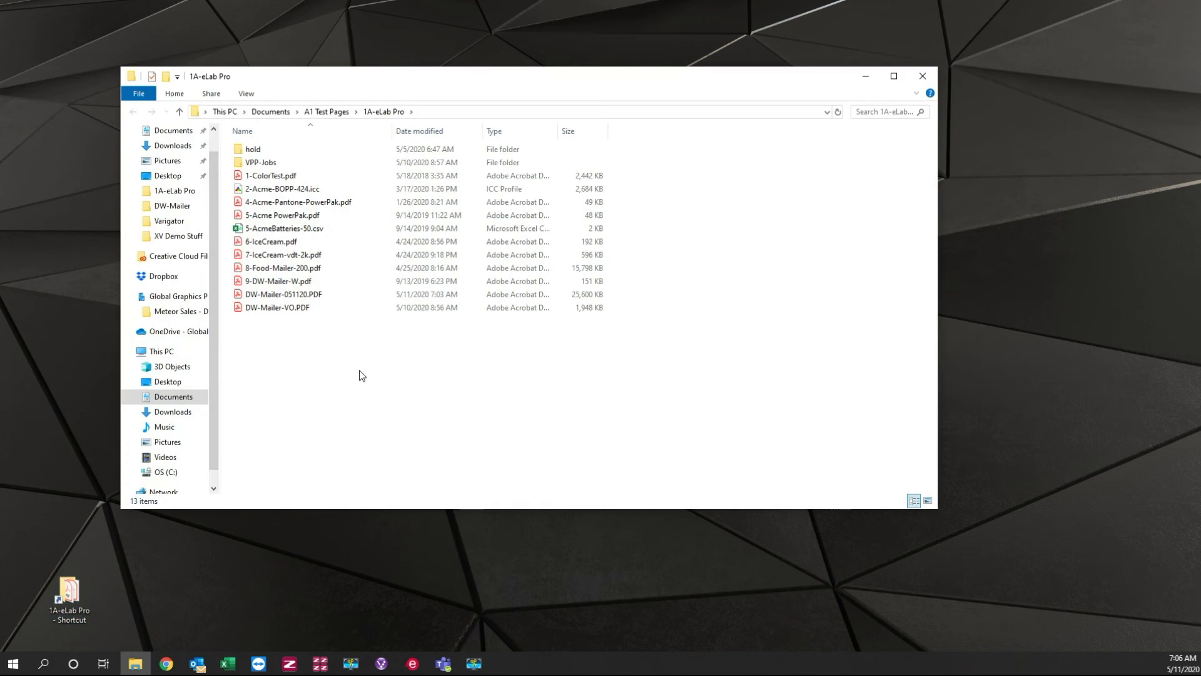
click(293, 295)
double_click(293, 295)
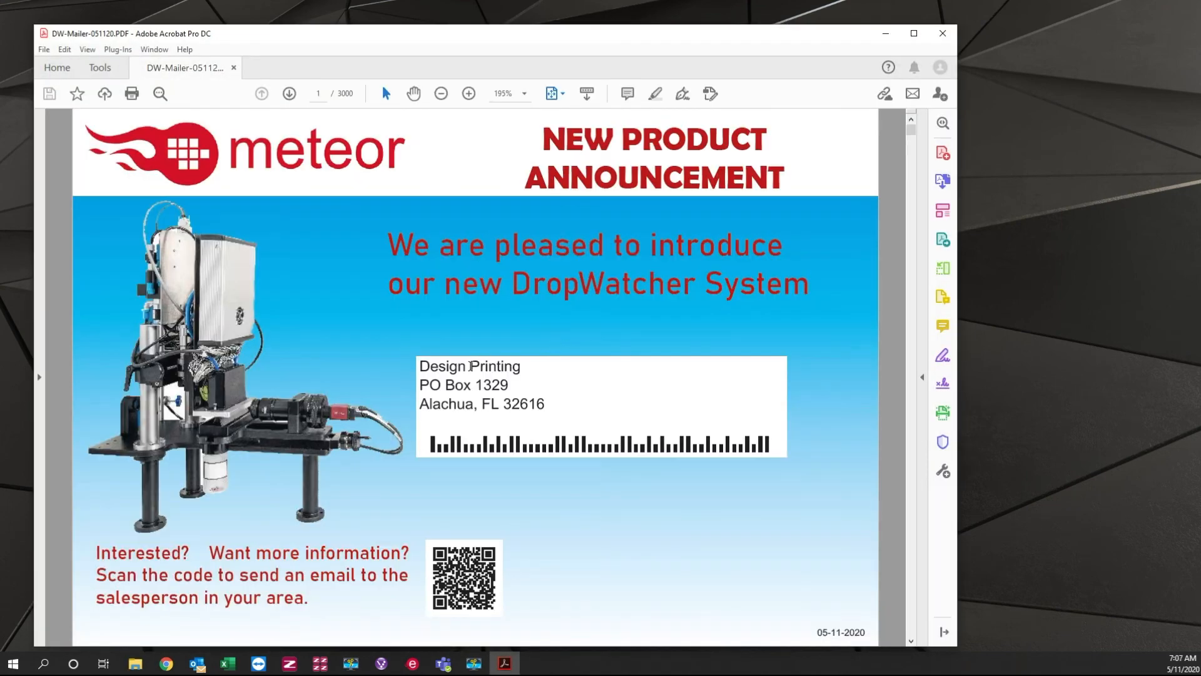
scroll(464, 440, down, 6)
scroll(464, 440, down, 6)
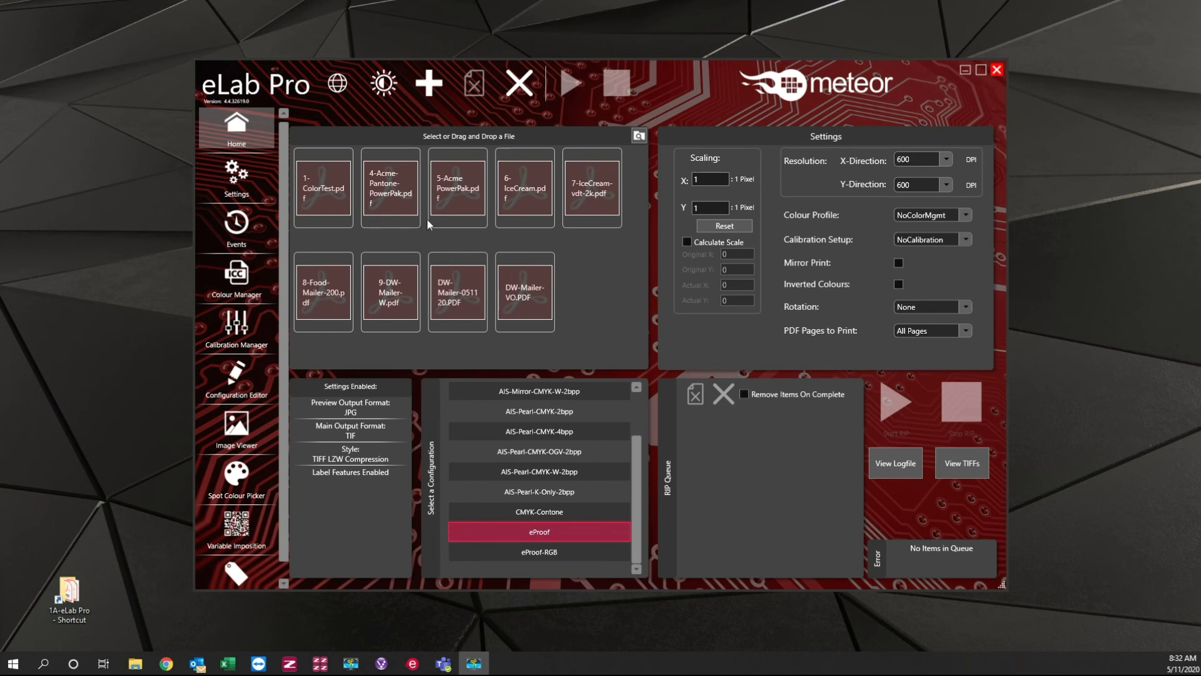
Step: In eLab Pro, add DW-Mailer-051120.PDF to the RIP queue and review the label imposition settings
mouse_move(441, 297)
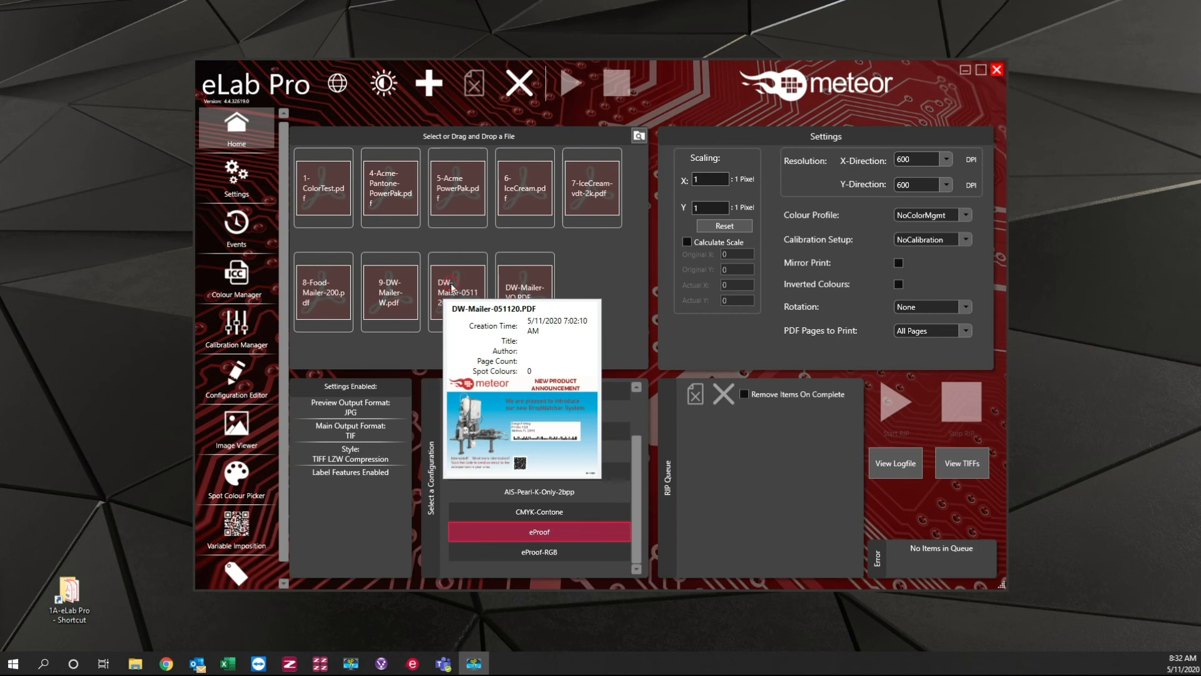
click(454, 287)
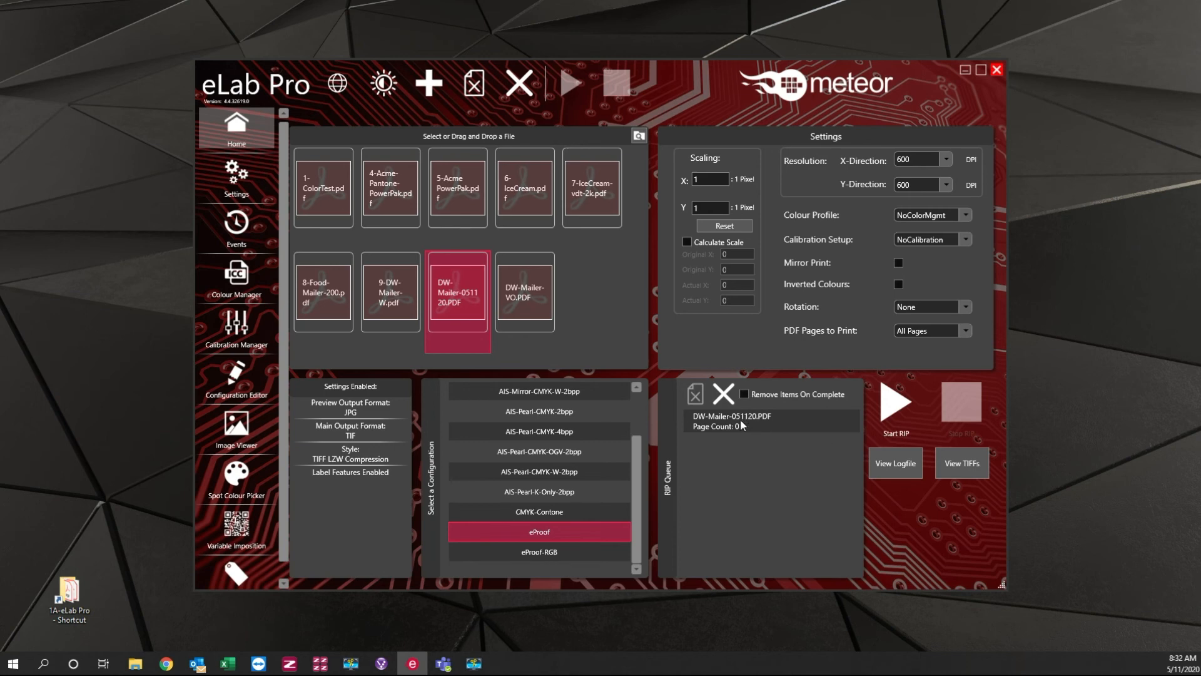
click(237, 574)
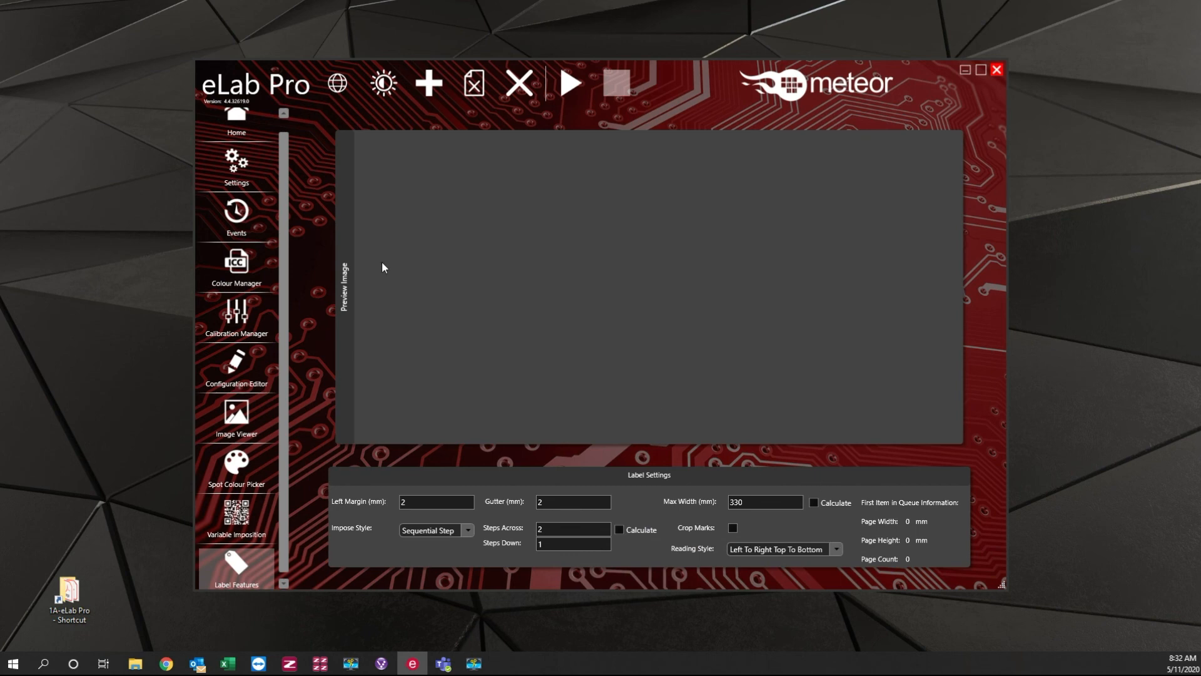
click(238, 125)
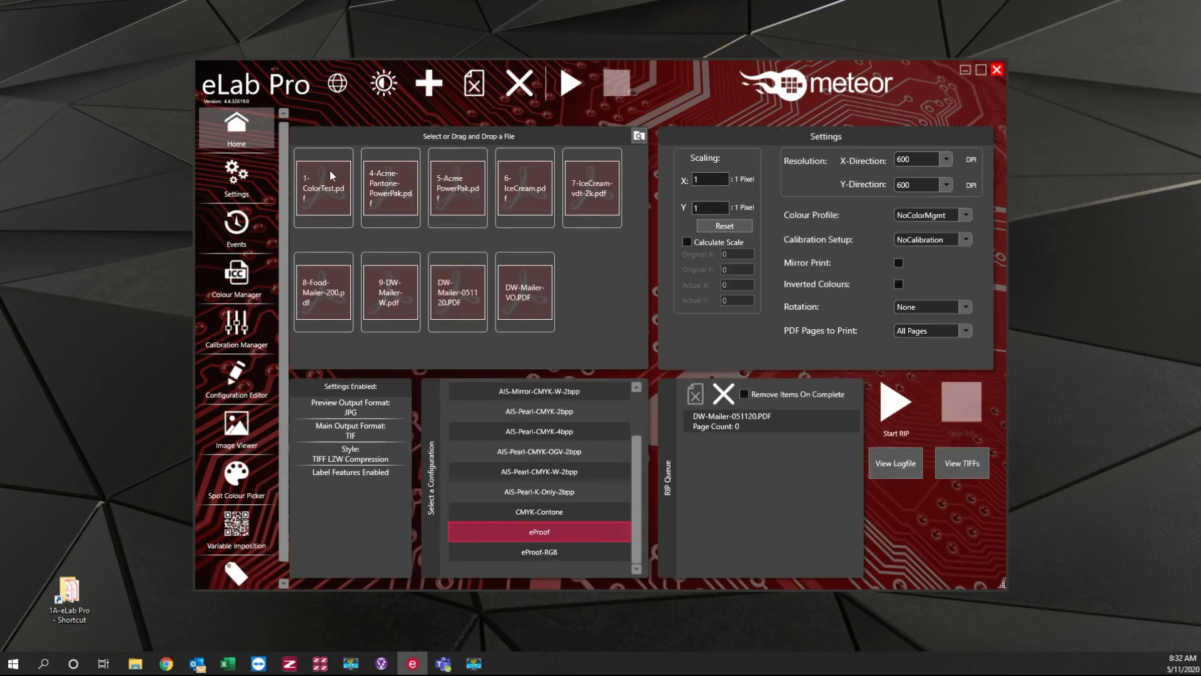
Step: Start ripping the queued DW-Mailer-051120.PDF with the eProof configuration and open the TIFF output folder
click(721, 423)
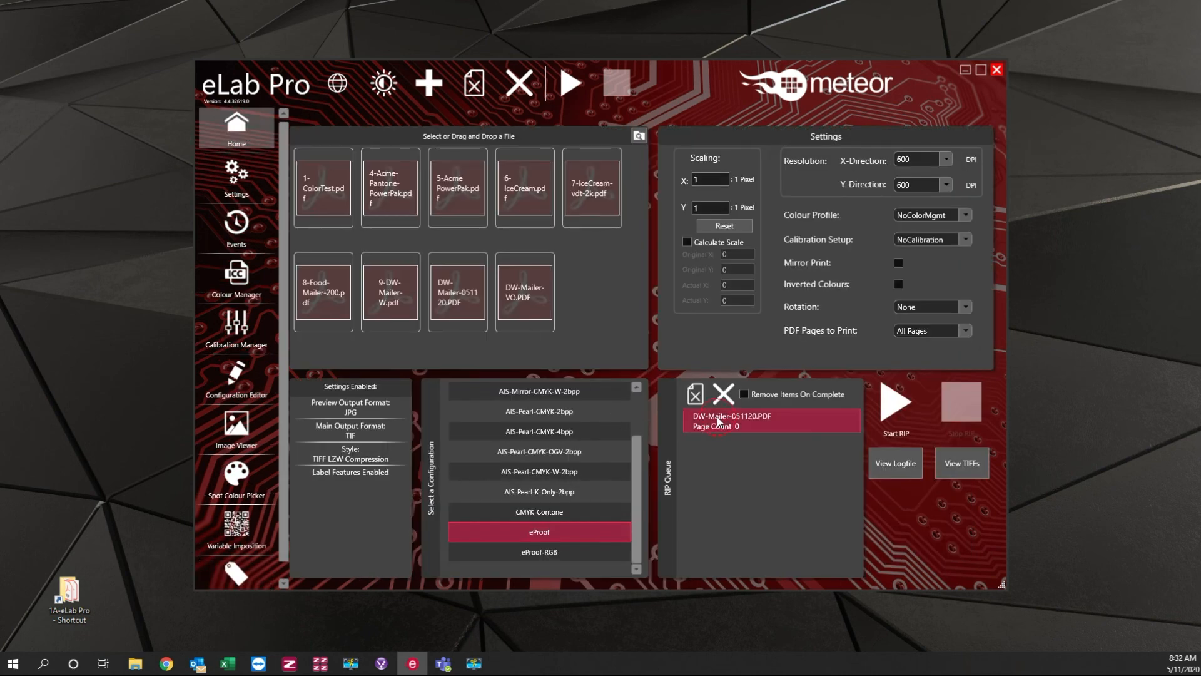
click(895, 413)
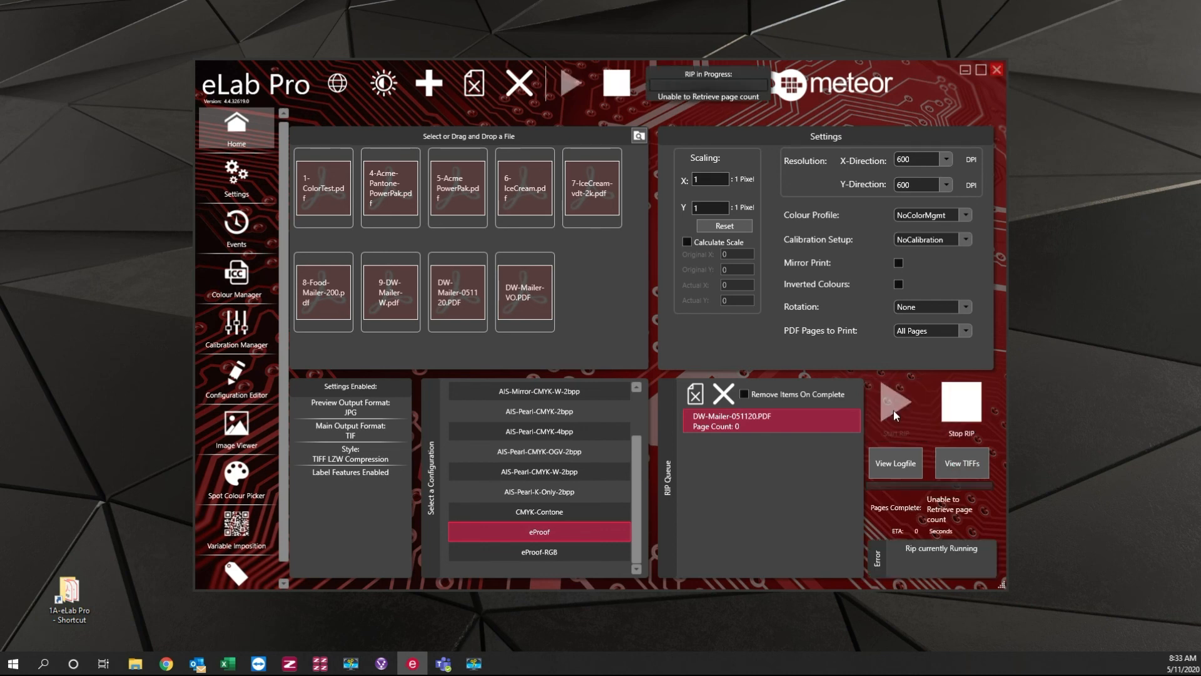
click(961, 467)
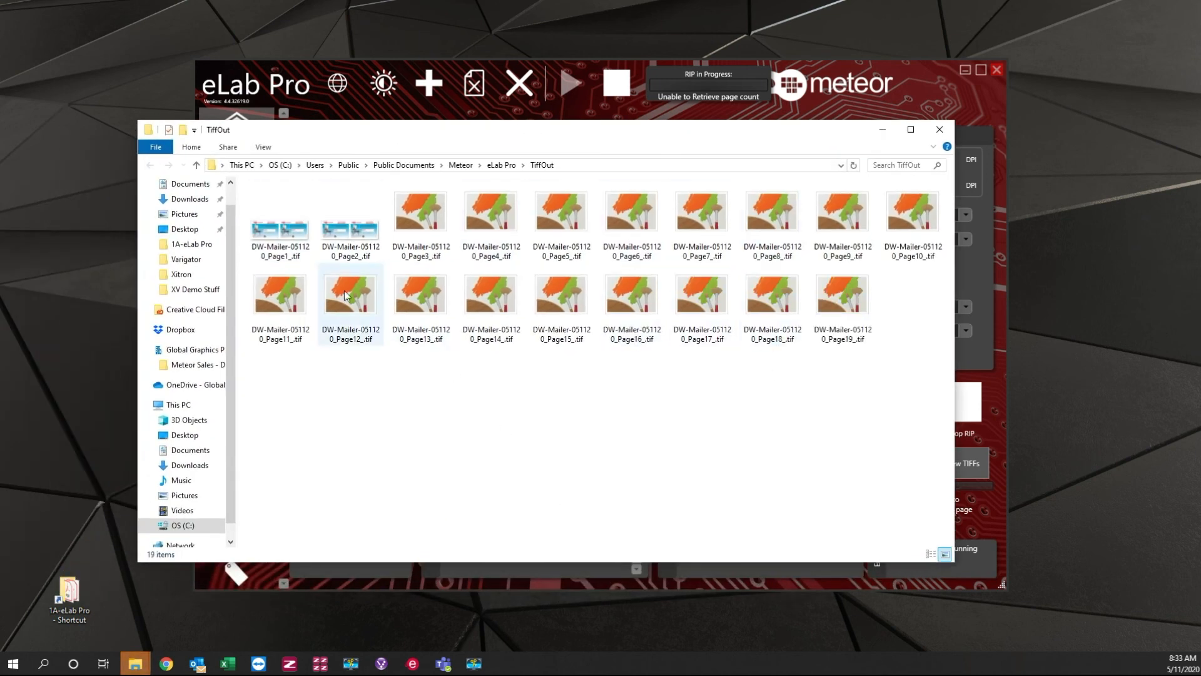
Step: Open the page 1 TIFF of the ripped mailer and step forward to page 4 to check the two-across output
click(287, 232)
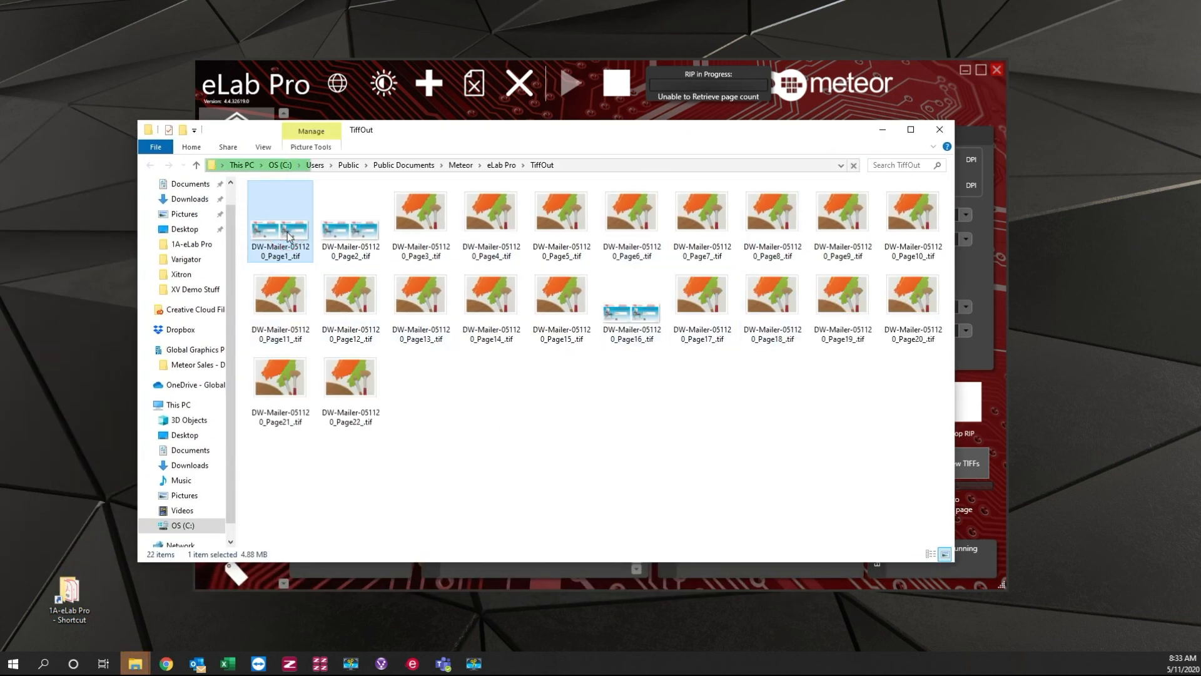
click(285, 230)
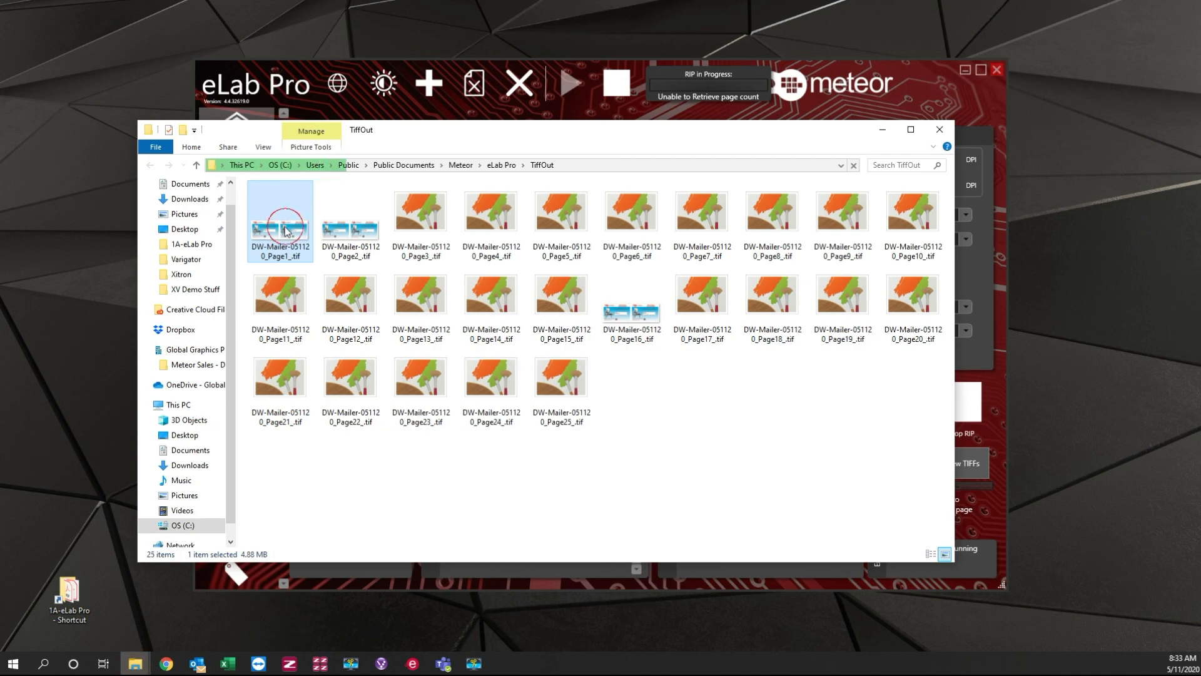
double_click(285, 230)
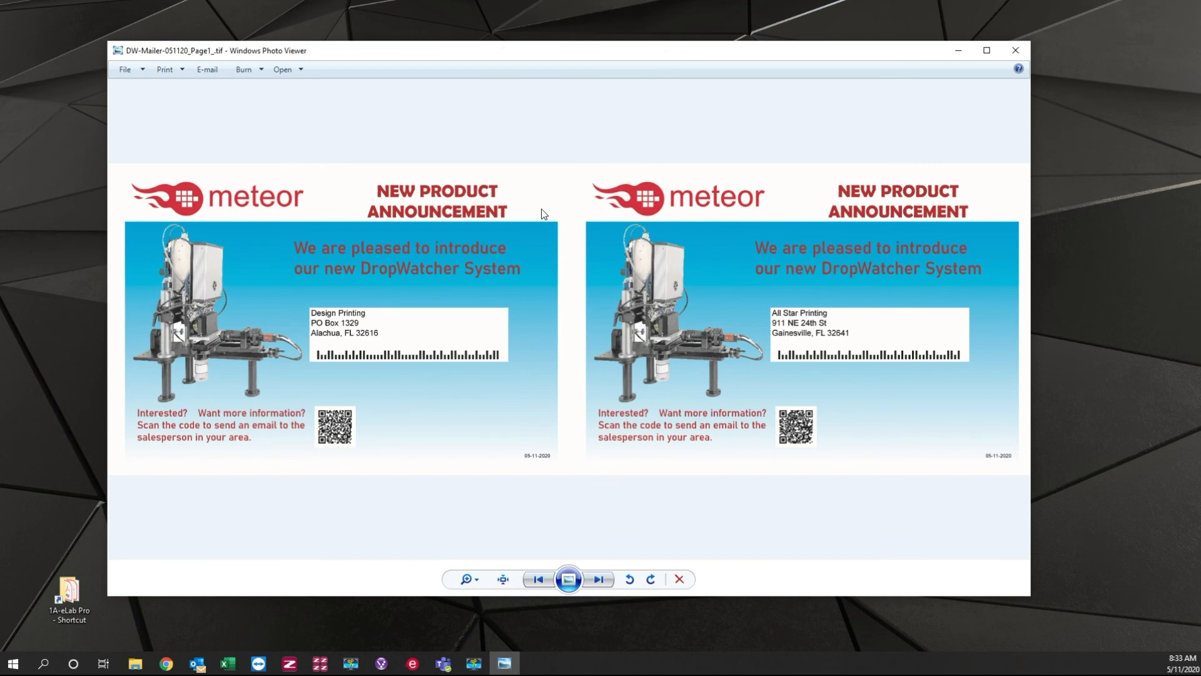
click(600, 580)
click(599, 580)
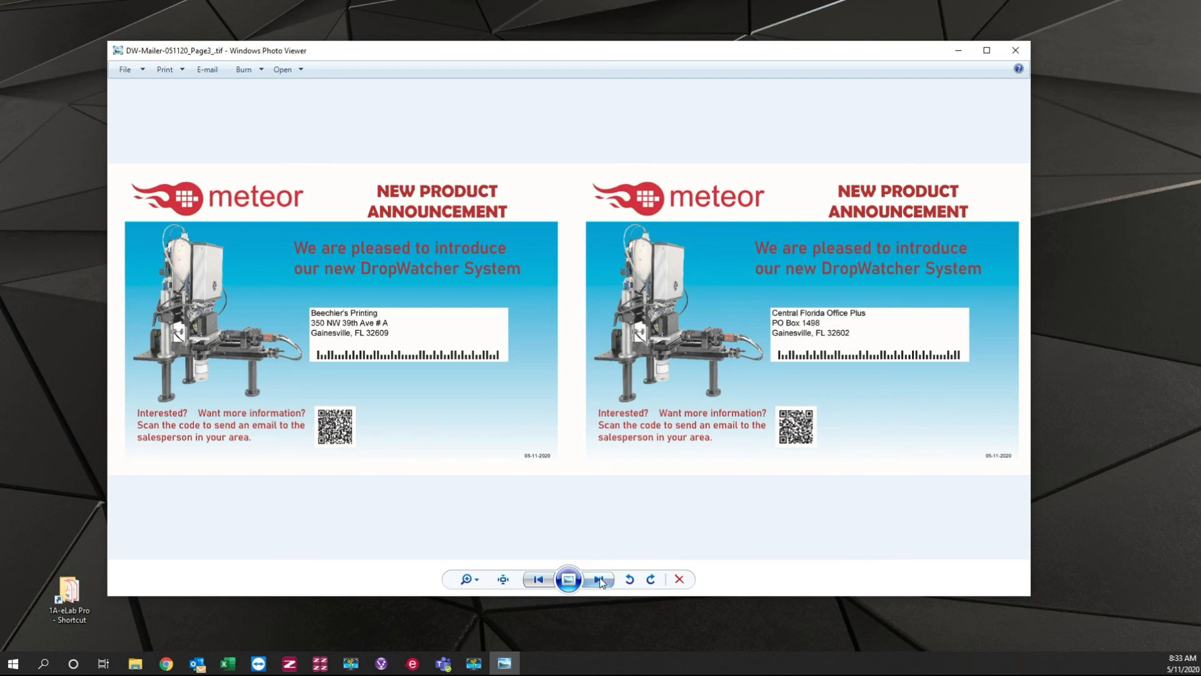
click(599, 580)
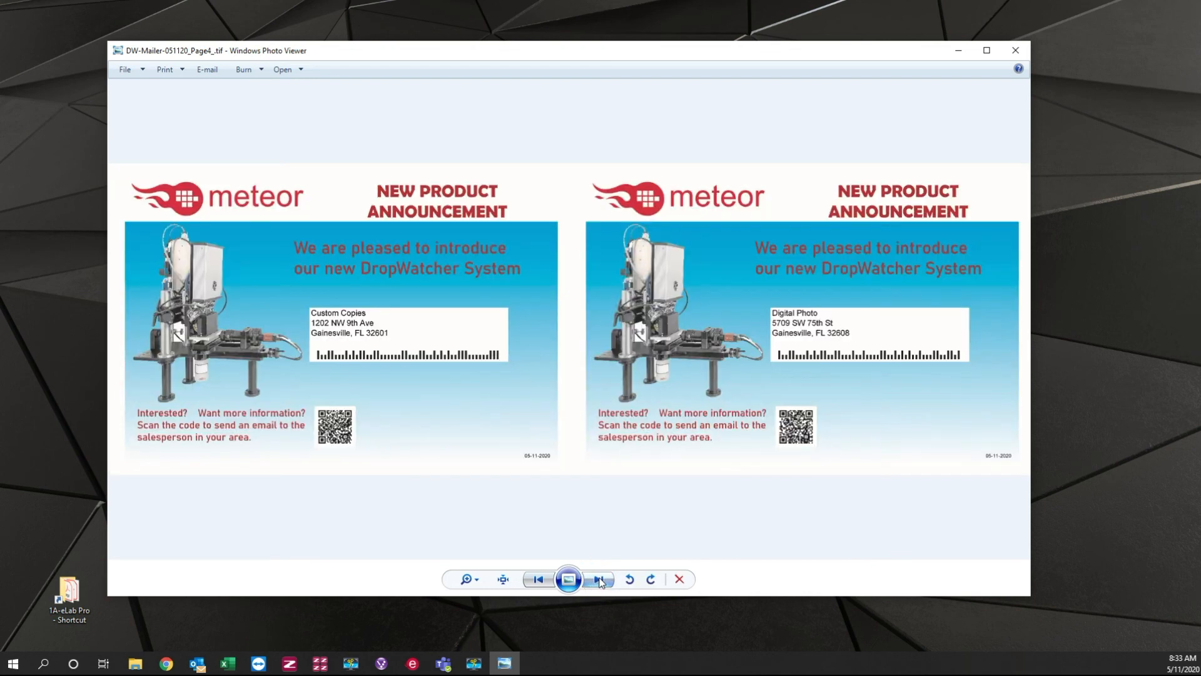
click(599, 580)
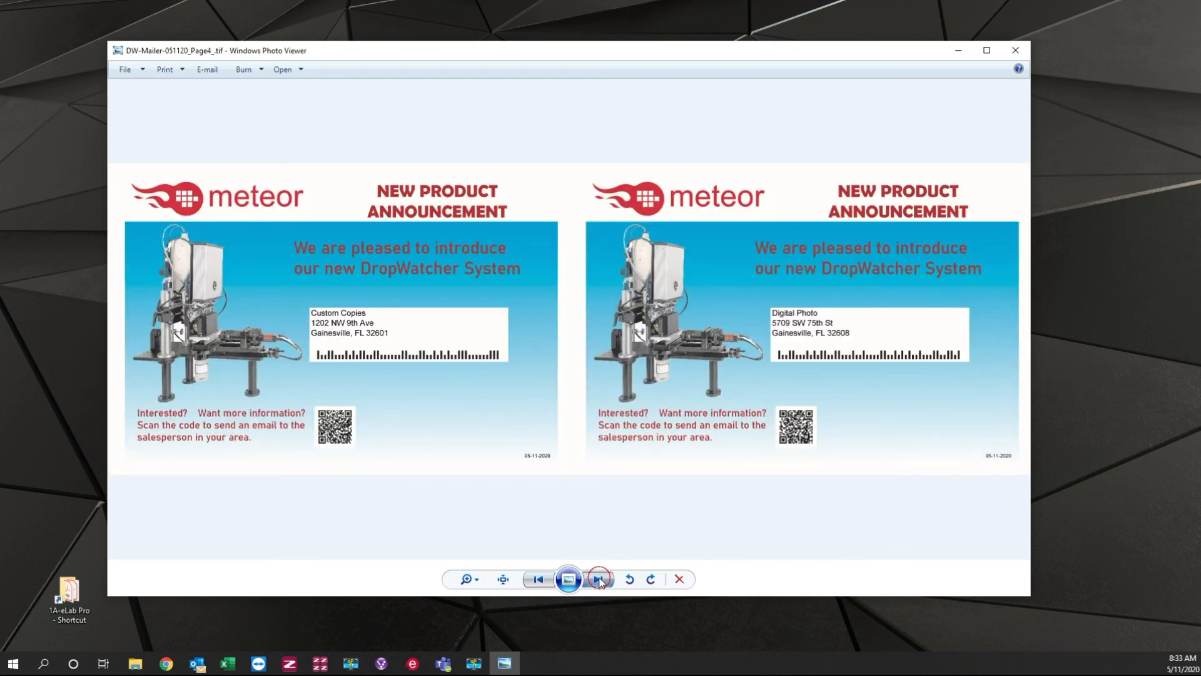